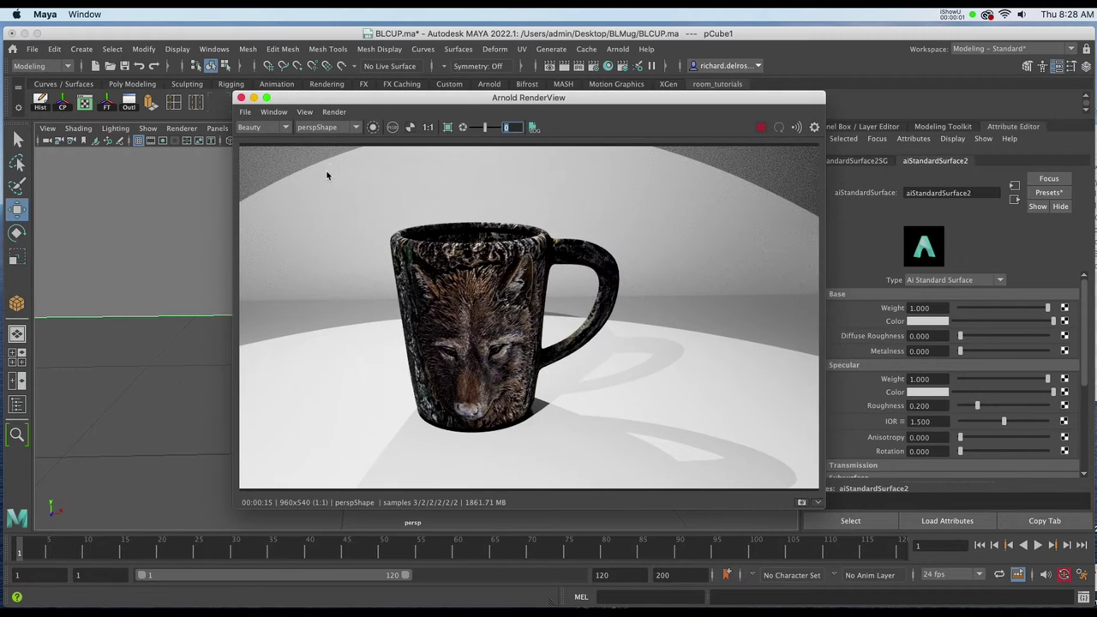
pyautogui.moveTo(457, 103); pyautogui.dragTo(450, 105)
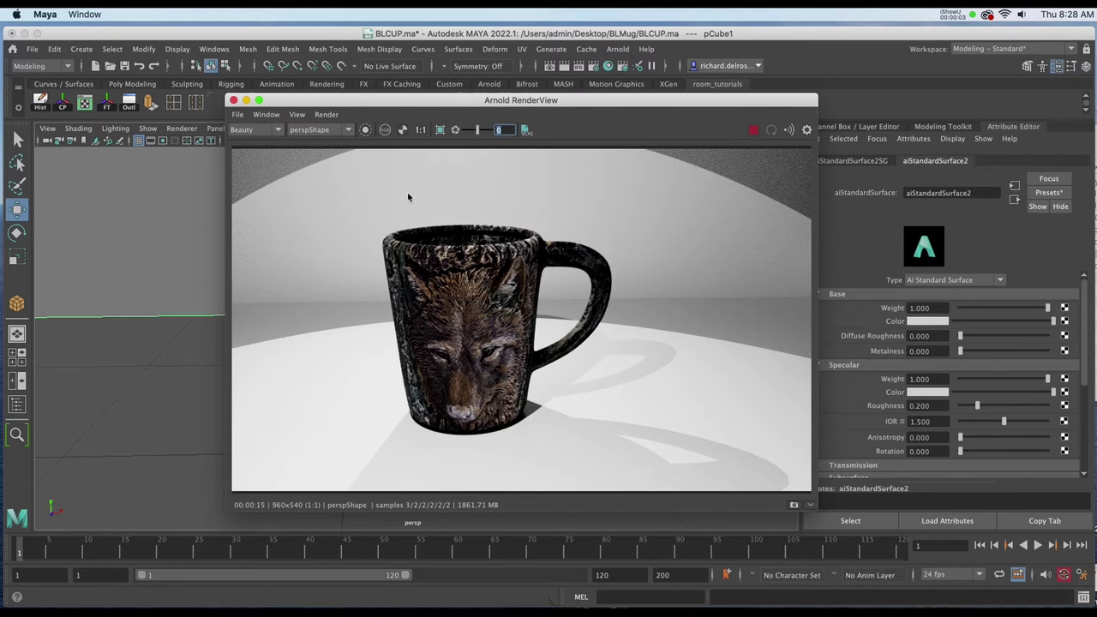
pyautogui.moveTo(365, 102); pyautogui.dragTo(379, 103)
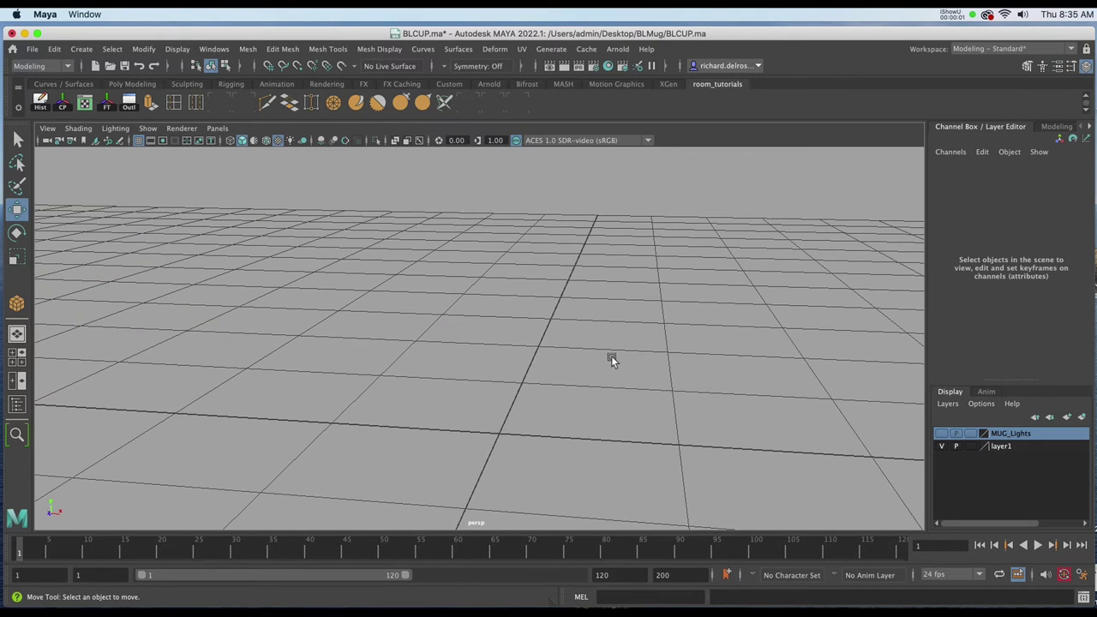
# - Create a free image plane at the origin of the scene
pyautogui.keyDown('alt'); pyautogui.moveTo(611, 355); pyautogui.dragTo(537, 280); pyautogui.keyUp('alt')
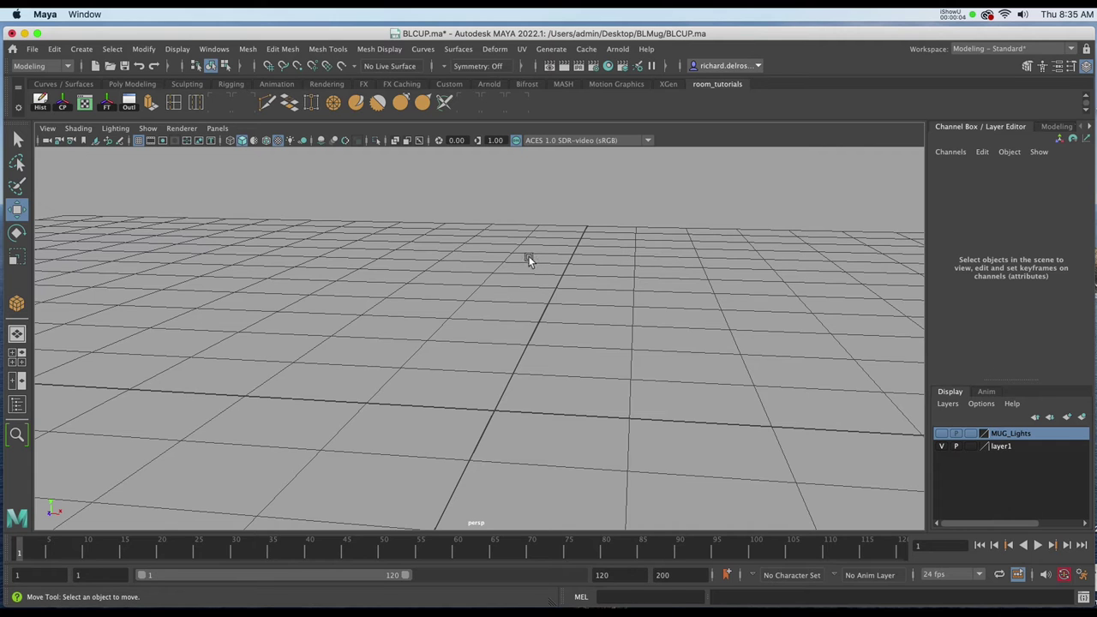
pyautogui.press('space')
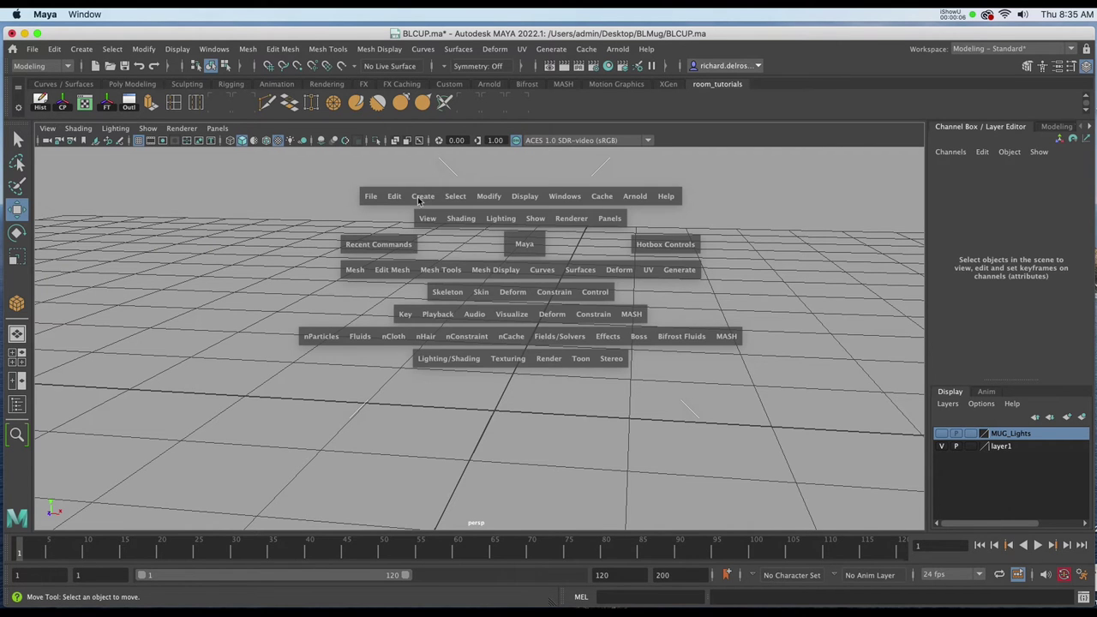
pyautogui.click(422, 196)
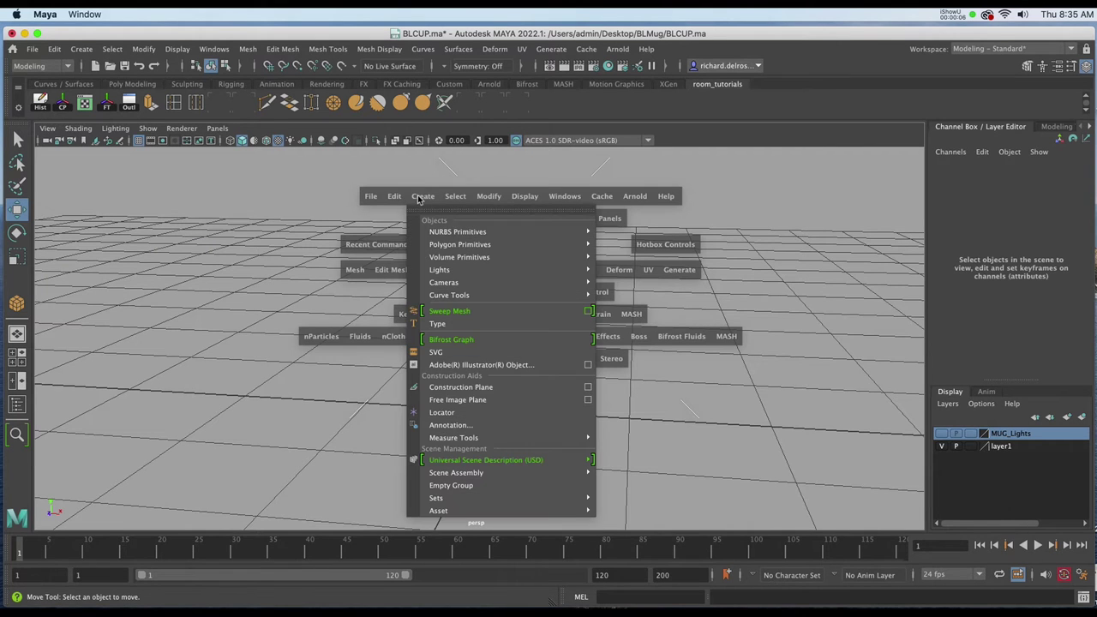
pyautogui.click(462, 399)
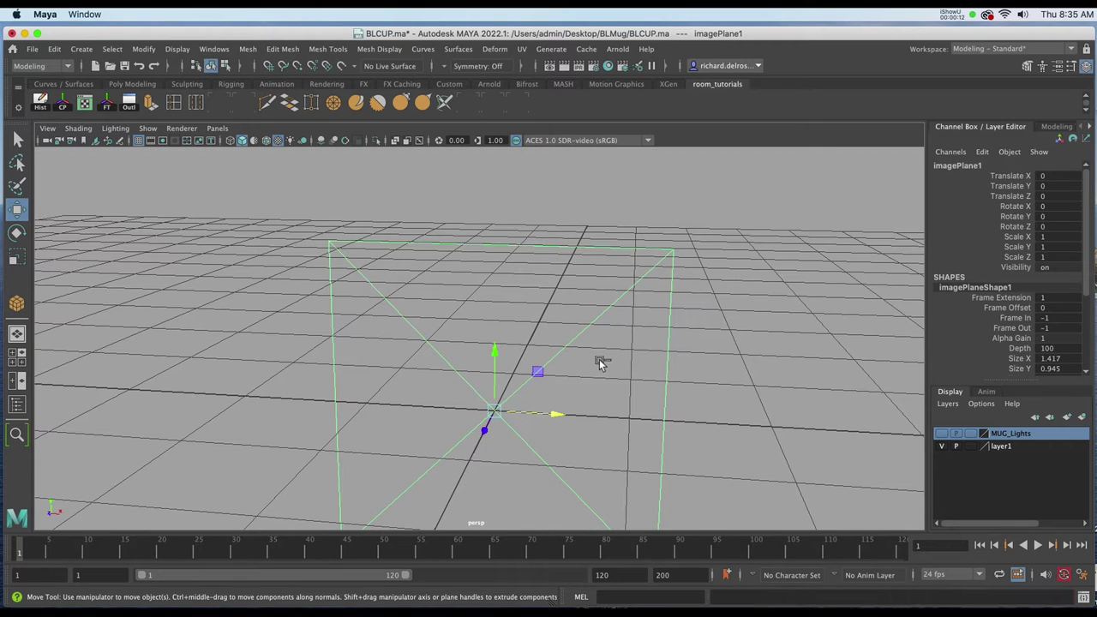
# - Set the image plane's alpha gain to 0.5 and load MUG.jpg from the BLMug folder as its image
pyautogui.hotkey('ctrl', 'a')
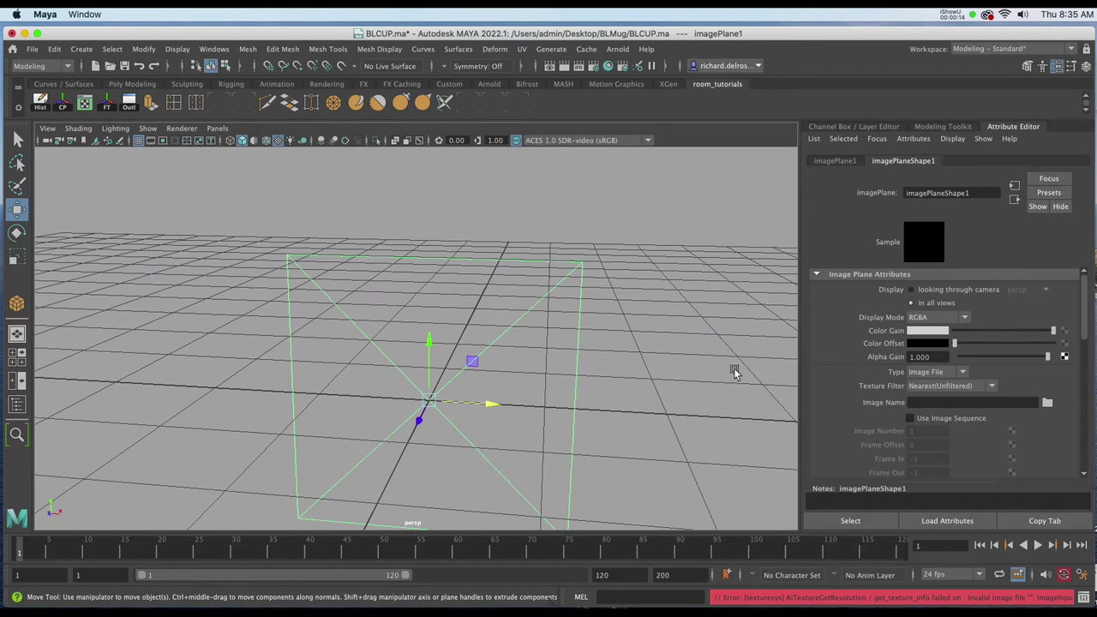
pyautogui.doubleClick(933, 356)
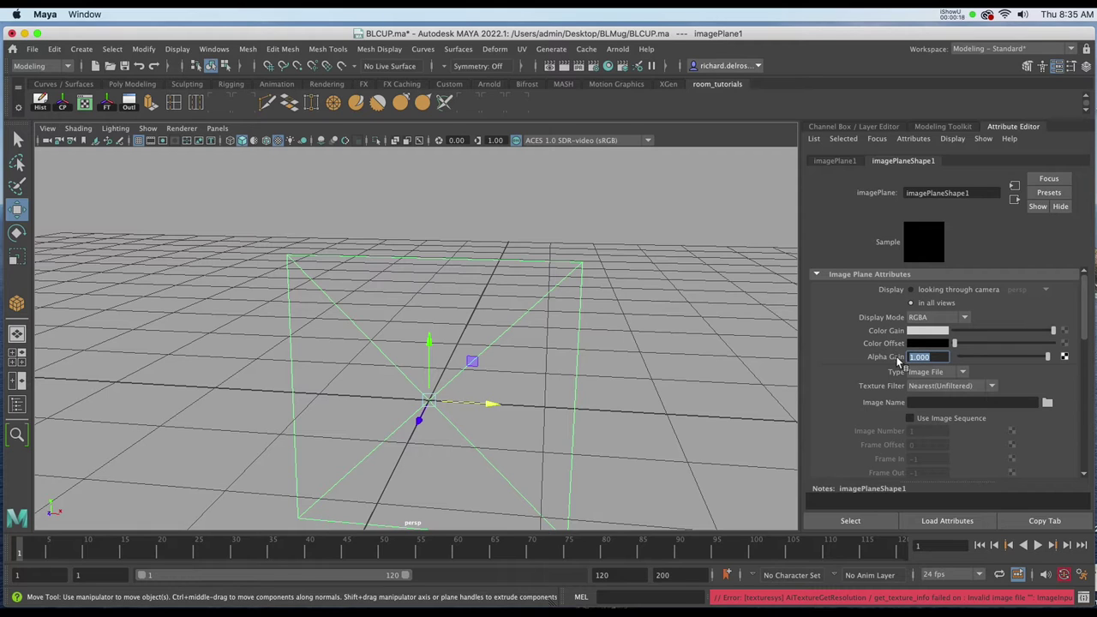
pyautogui.write('0.5')
pyautogui.press('Return')
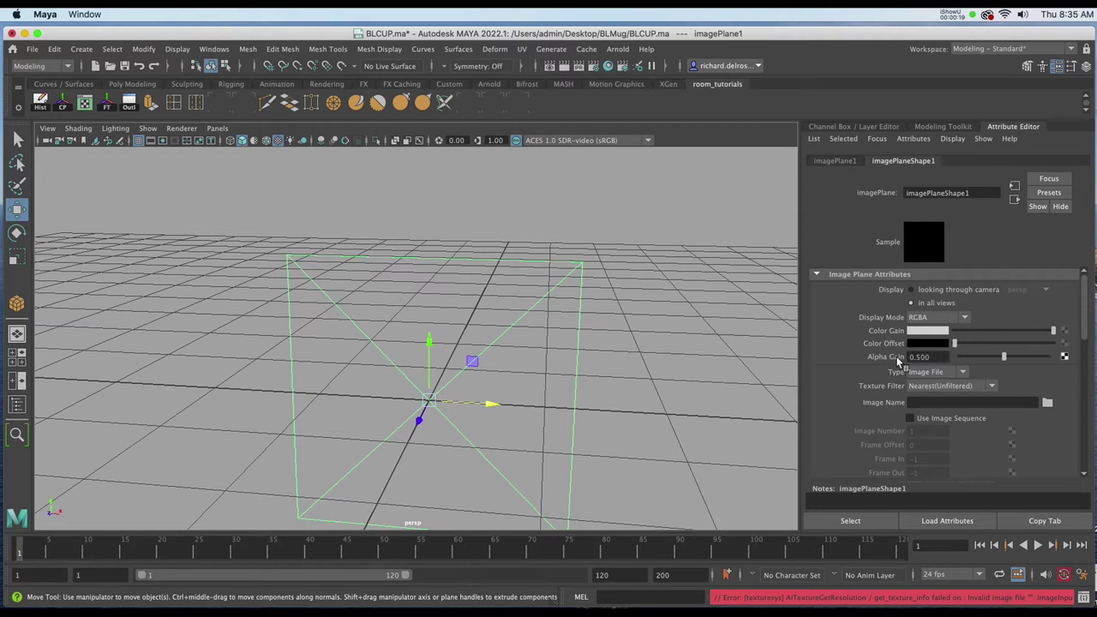
pyautogui.click(1047, 403)
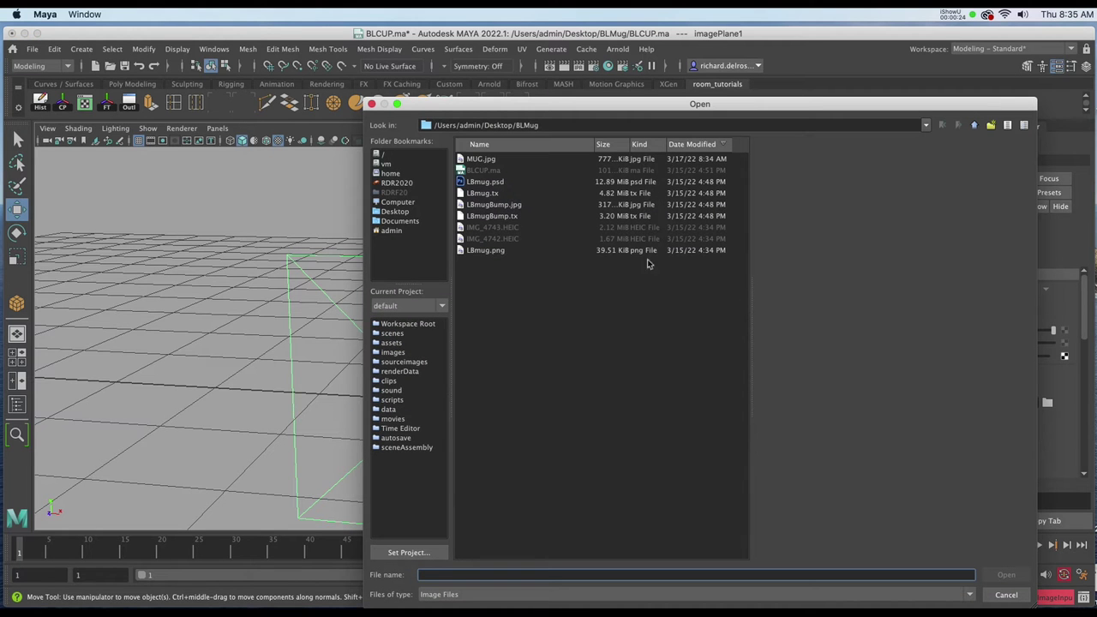
pyautogui.click(482, 160)
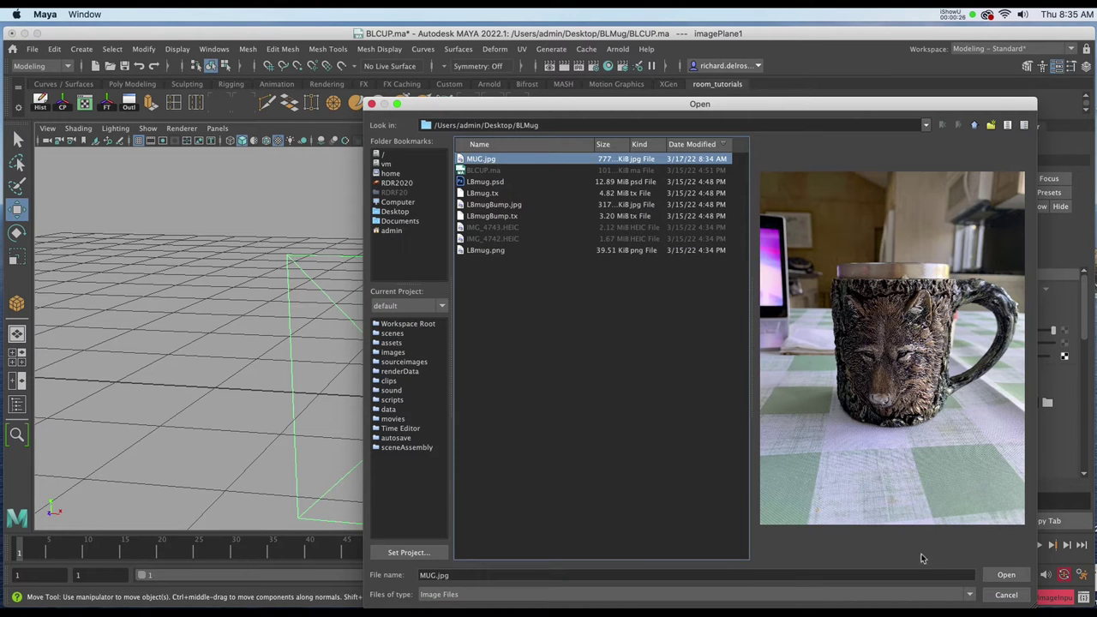
pyautogui.click(999, 579)
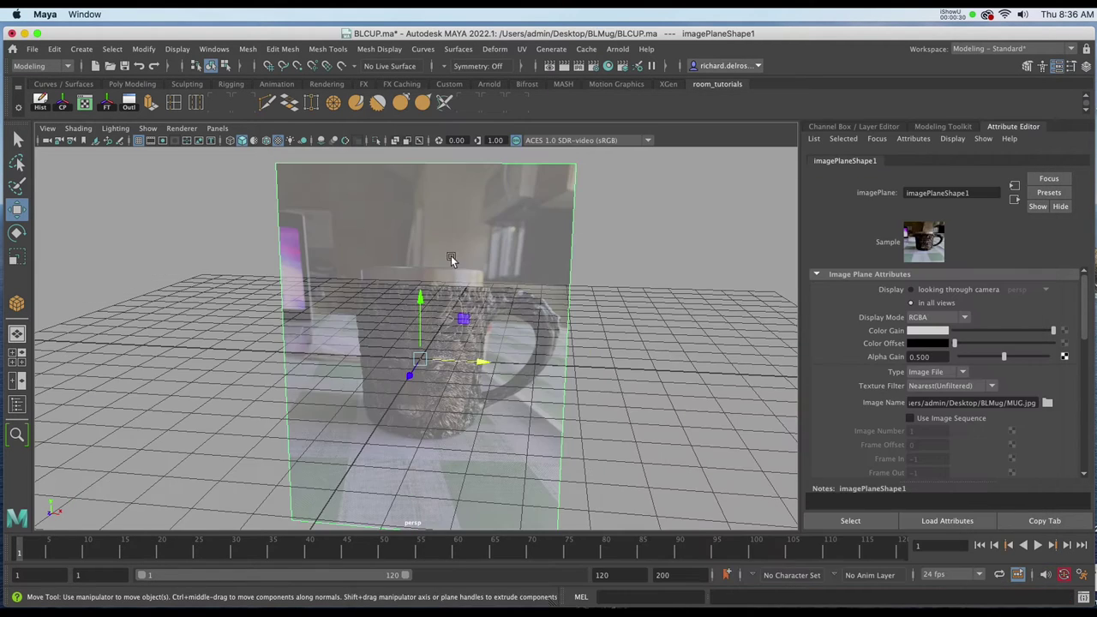
# - Scale the image plane down uniformly to about 0.433
pyautogui.press('r')
pyautogui.scroll(-5, 540, 262)
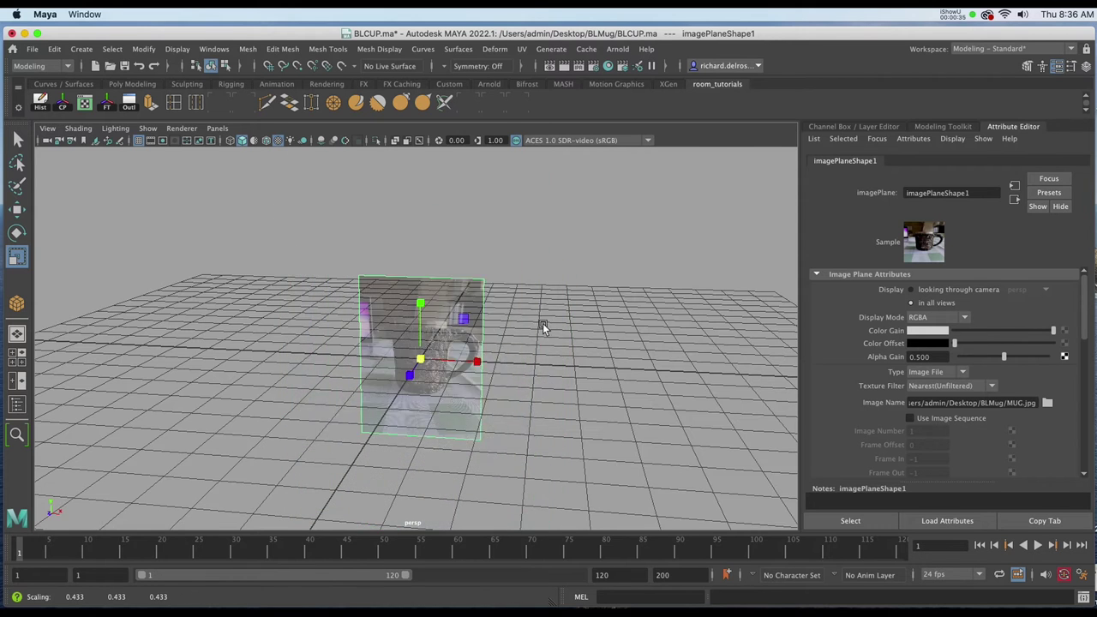
# - Raise the image plane about 3.8 cm so the mug's base sits on the ground line, and push it back along Z behind the origin
pyautogui.press('space')
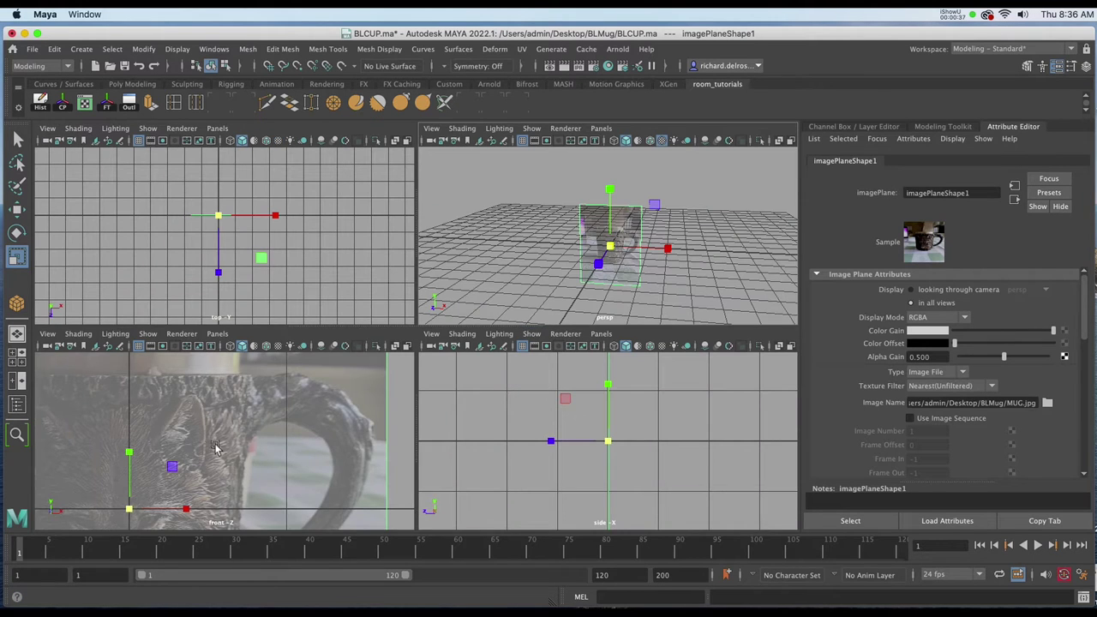
pyautogui.press('space')
pyautogui.press('f')
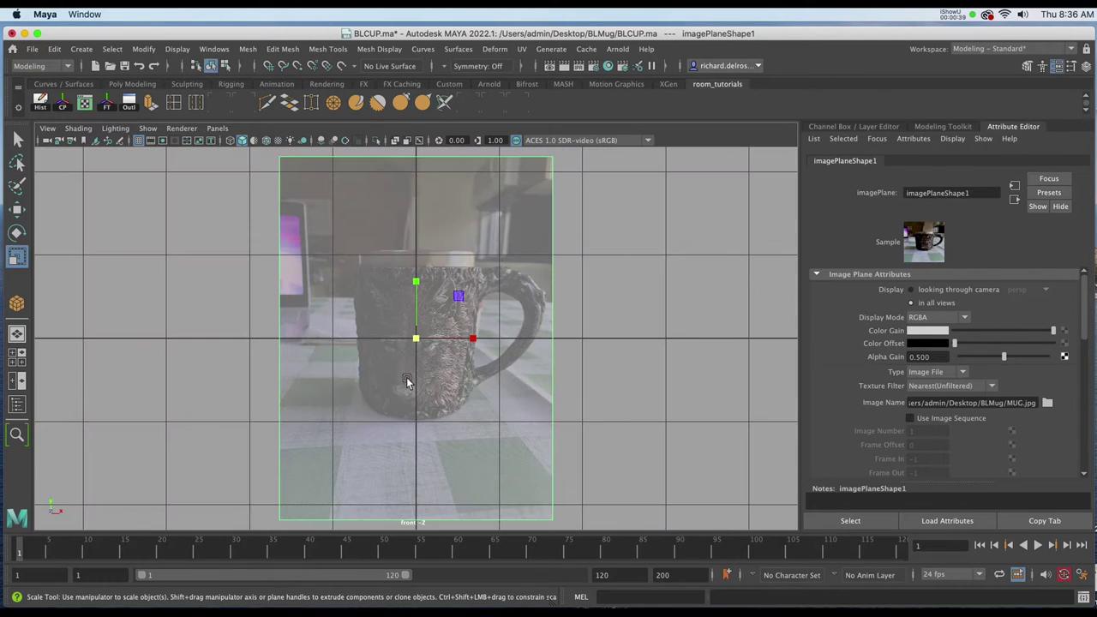
pyautogui.keyDown('alt'); pyautogui.moveTo(509, 435); pyautogui.dragTo(410, 285, button='right'); pyautogui.keyUp('alt')
pyautogui.scroll(-1, 411, 285)
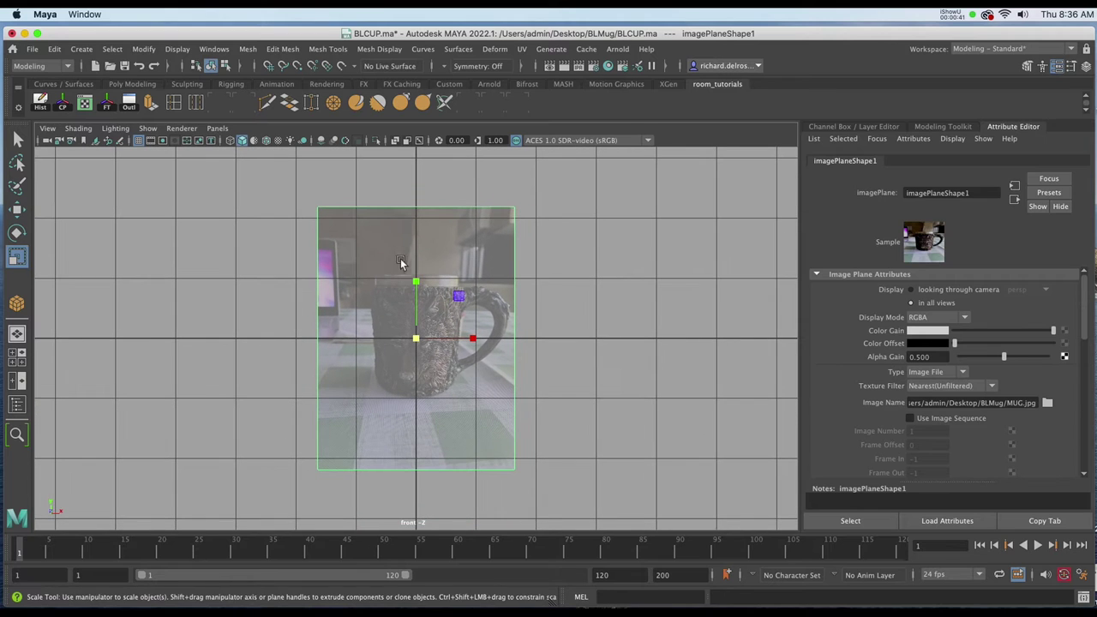
pyautogui.press('w')
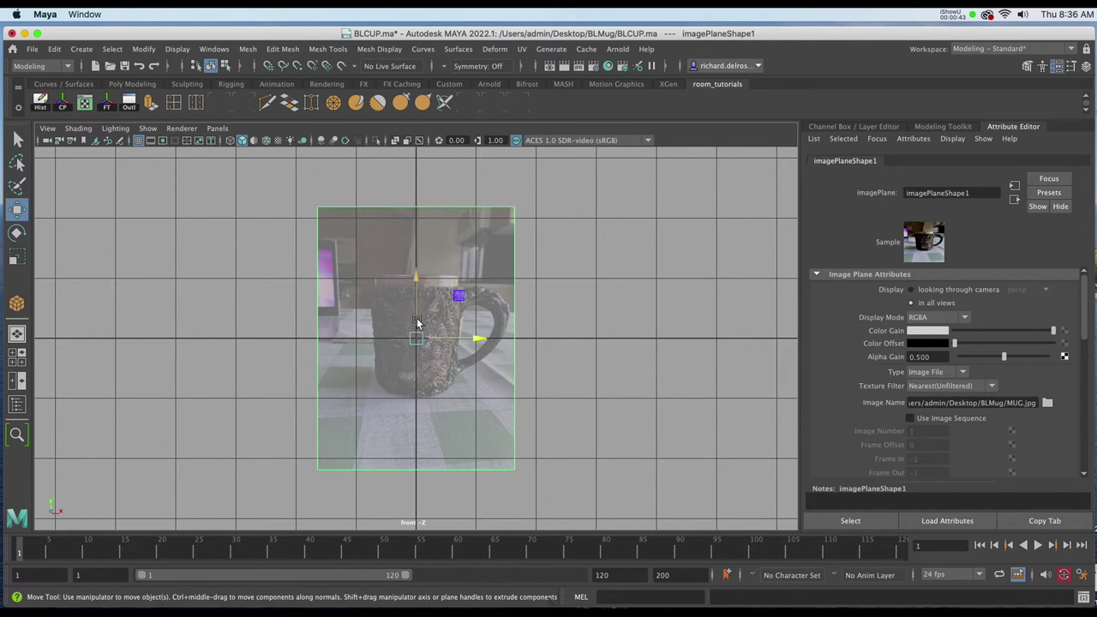
pyautogui.moveTo(420, 320); pyautogui.dragTo(418, 266)
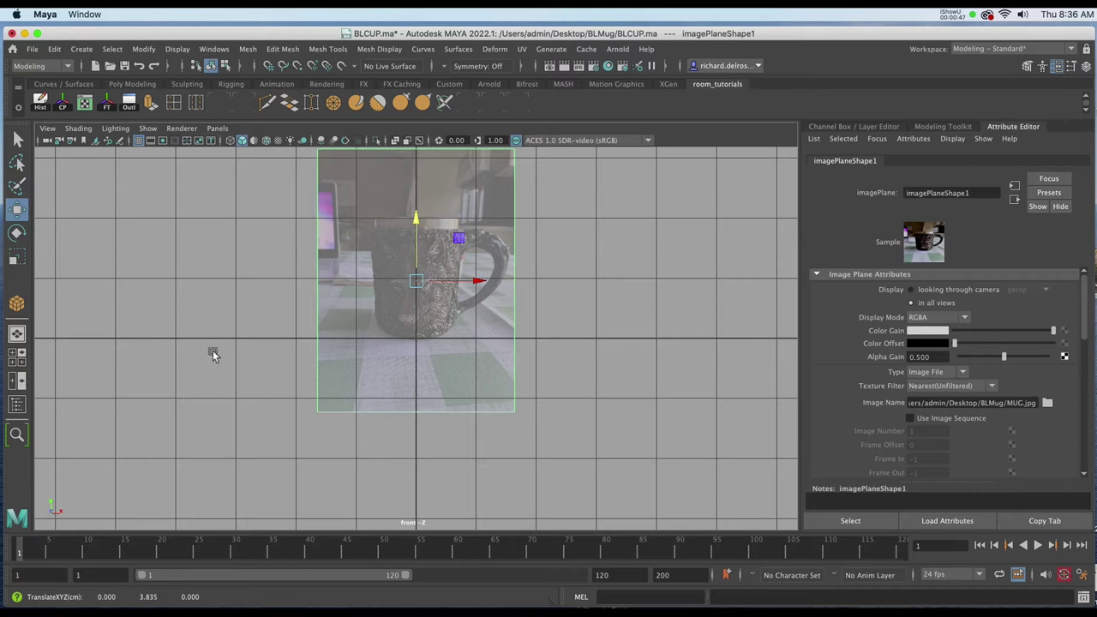
pyautogui.press('space')
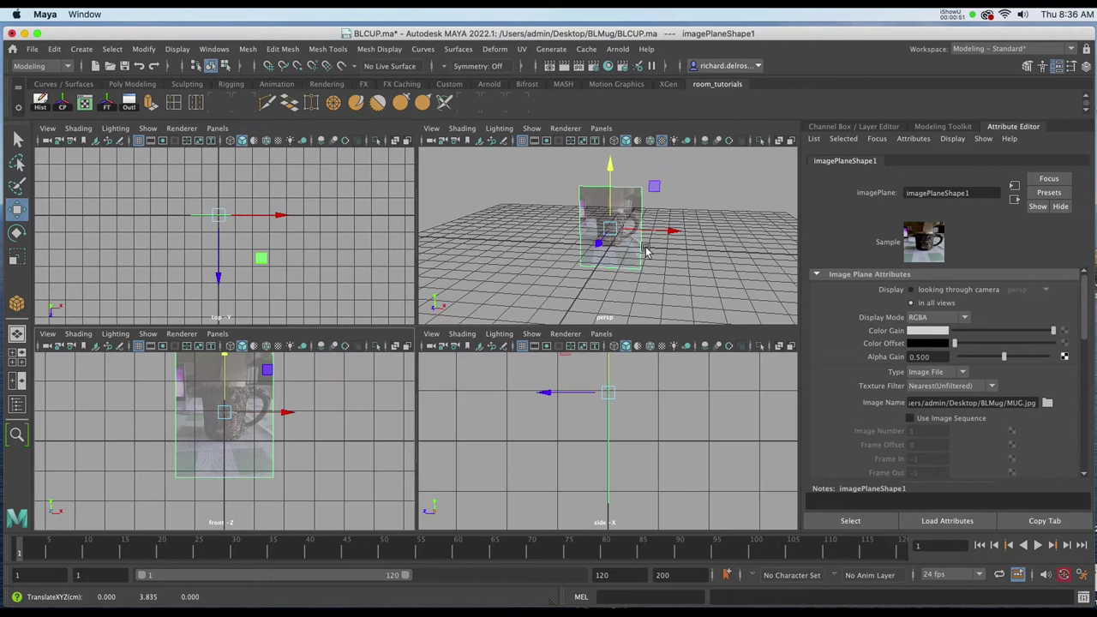
pyautogui.keyDown('alt'); pyautogui.moveTo(657, 245); pyautogui.dragTo(610, 239); pyautogui.keyUp('alt')
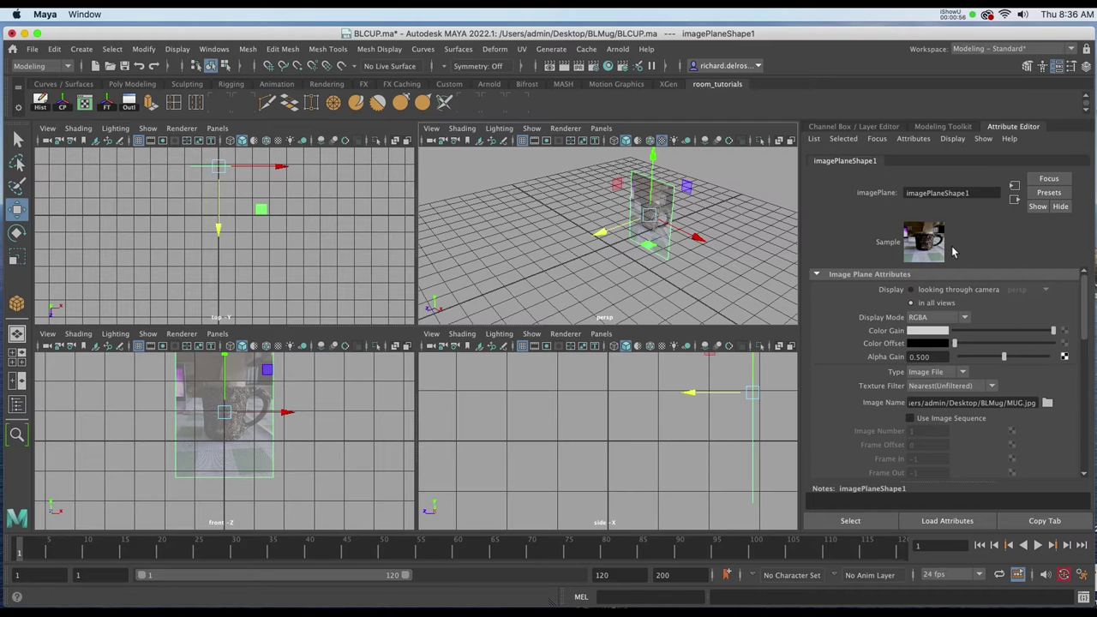
# - Assign the image plane to a new display layer named template and set that layer to reference display
pyautogui.hotkey('ctrl', 'a')
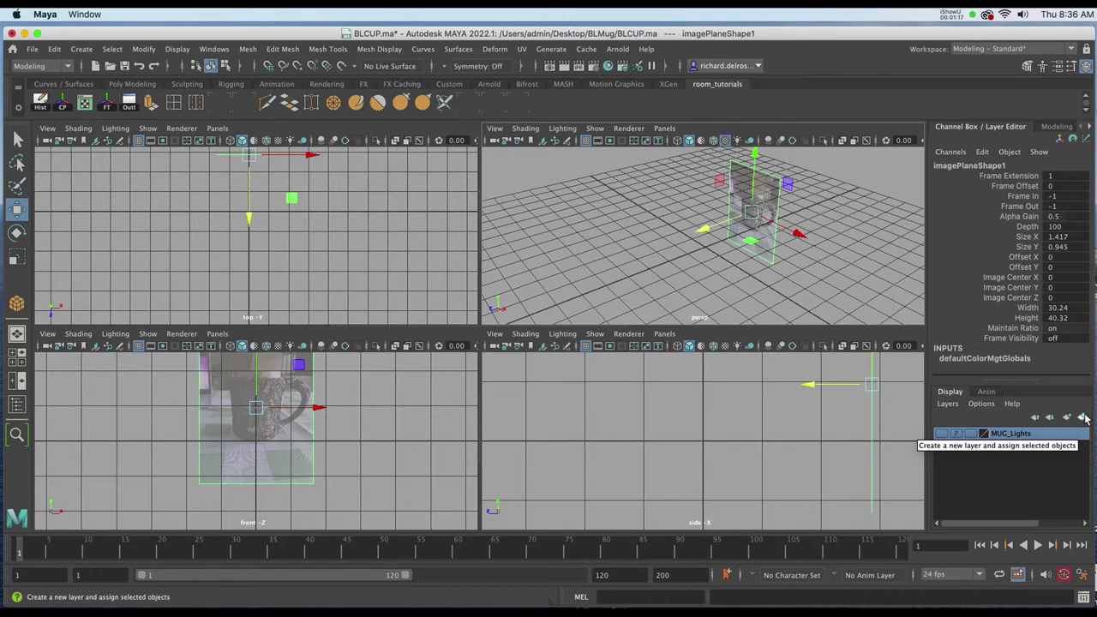
pyautogui.click(1081, 418)
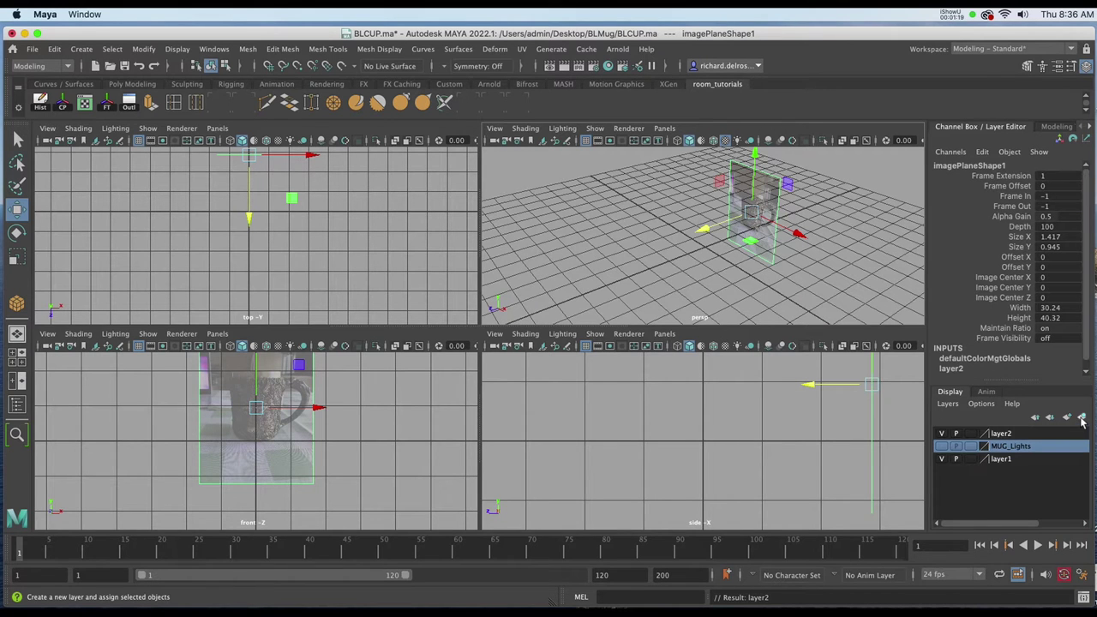
pyautogui.doubleClick(1002, 435)
pyautogui.click(697, 459)
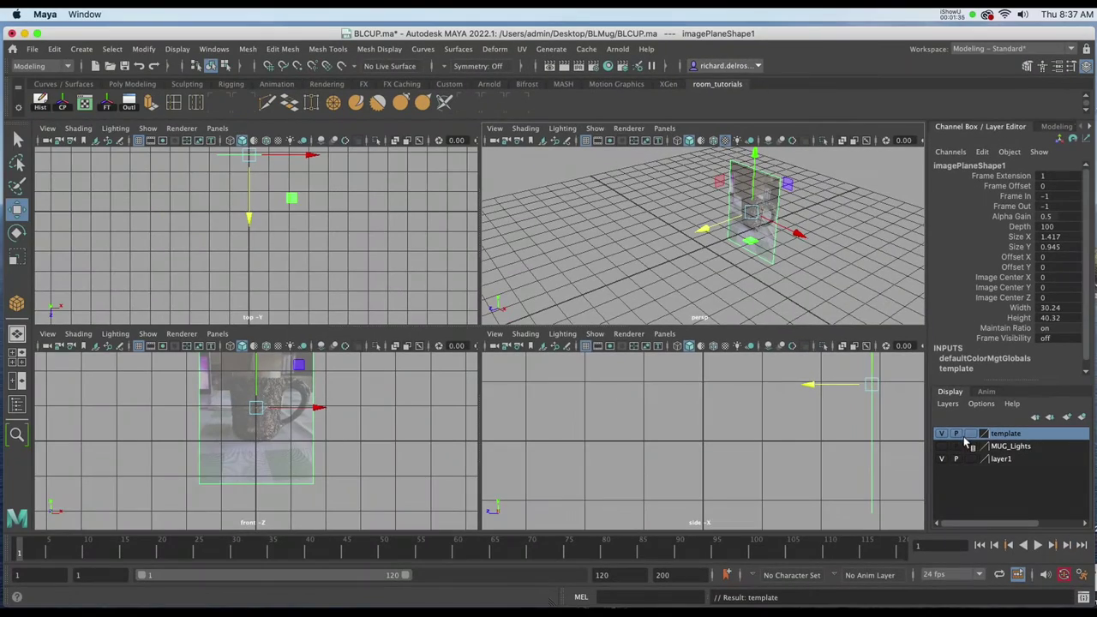
pyautogui.click(969, 433)
pyautogui.click(969, 433)
pyautogui.click(826, 286)
# - Examine the image plane's placement in perspective and the mug photo's alignment with the axes in the front view
pyautogui.press('space')
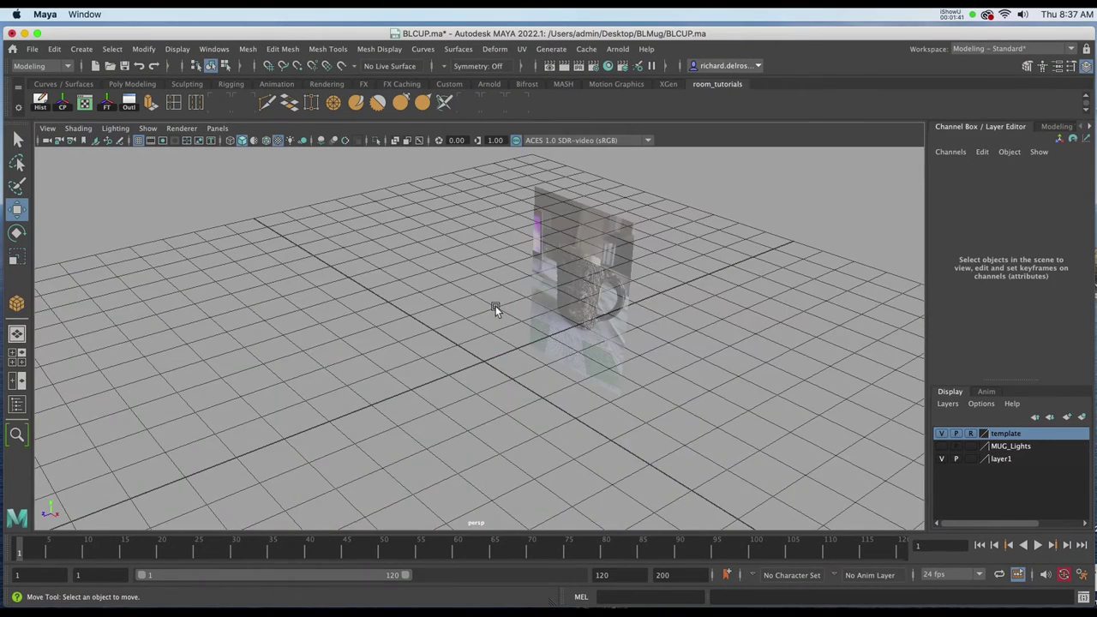
pyautogui.keyDown('alt'); pyautogui.moveTo(496, 310); pyautogui.dragTo(563, 315); pyautogui.keyUp('alt')
pyautogui.press('space')
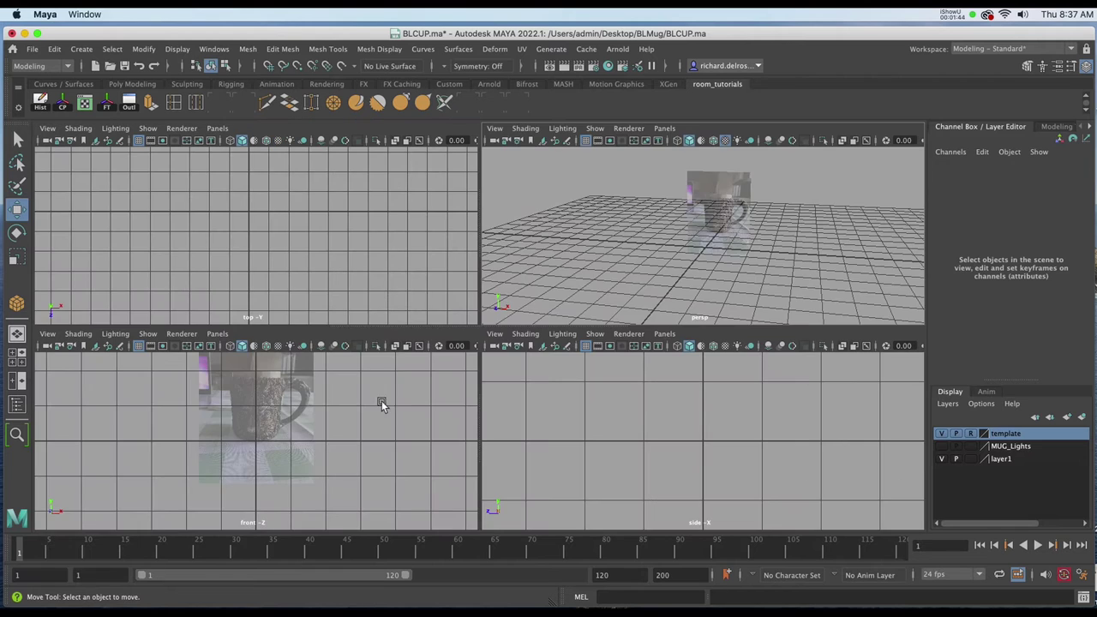
pyautogui.press('space')
pyautogui.keyDown('alt'); pyautogui.moveTo(490, 379); pyautogui.dragTo(504, 451, button='middle'); pyautogui.keyUp('alt')
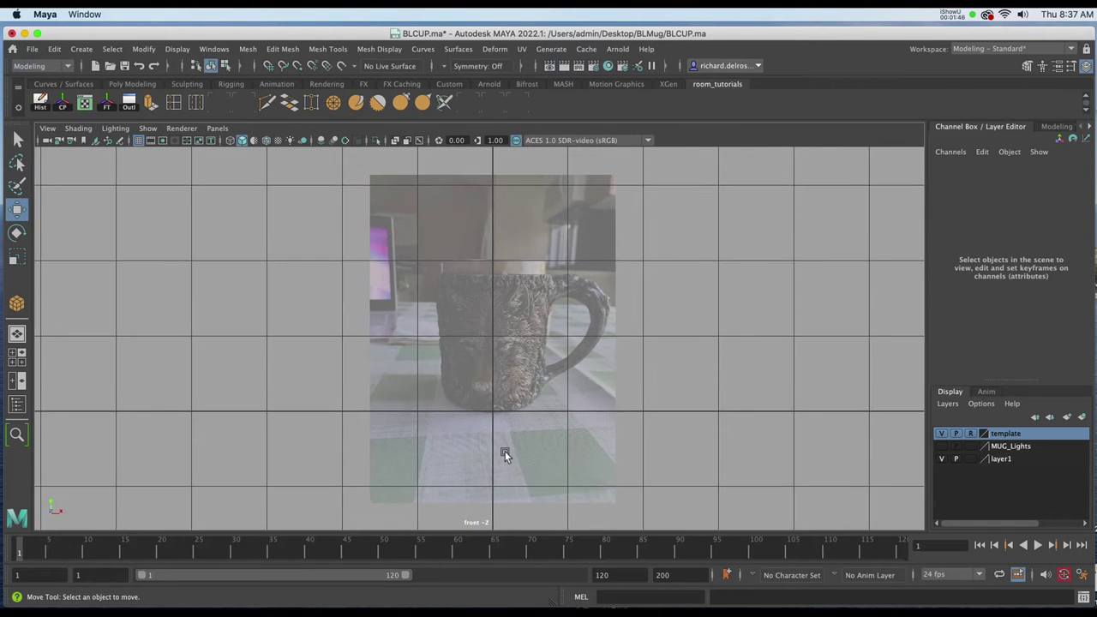
pyautogui.keyDown('alt'); pyautogui.moveTo(505, 451); pyautogui.dragTo(497, 357, button='right'); pyautogui.keyUp('alt')
pyautogui.keyDown('alt'); pyautogui.moveTo(497, 357); pyautogui.dragTo(492, 339, button='middle'); pyautogui.keyUp('alt')
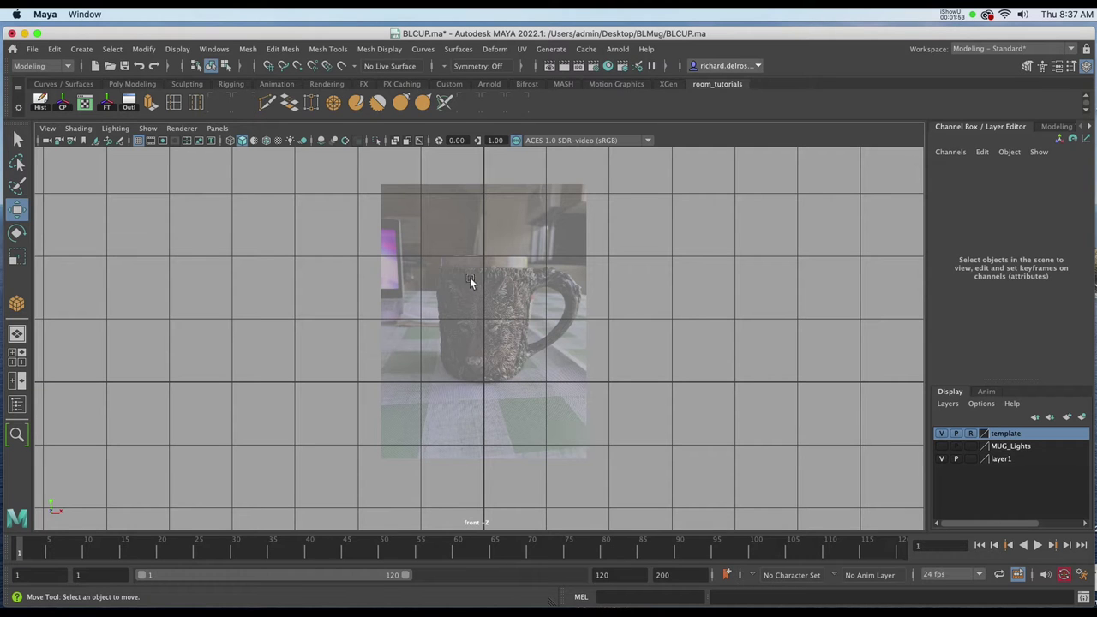
pyautogui.keyDown('alt'); pyautogui.moveTo(459, 279); pyautogui.dragTo(484, 486, button='right'); pyautogui.keyUp('alt')
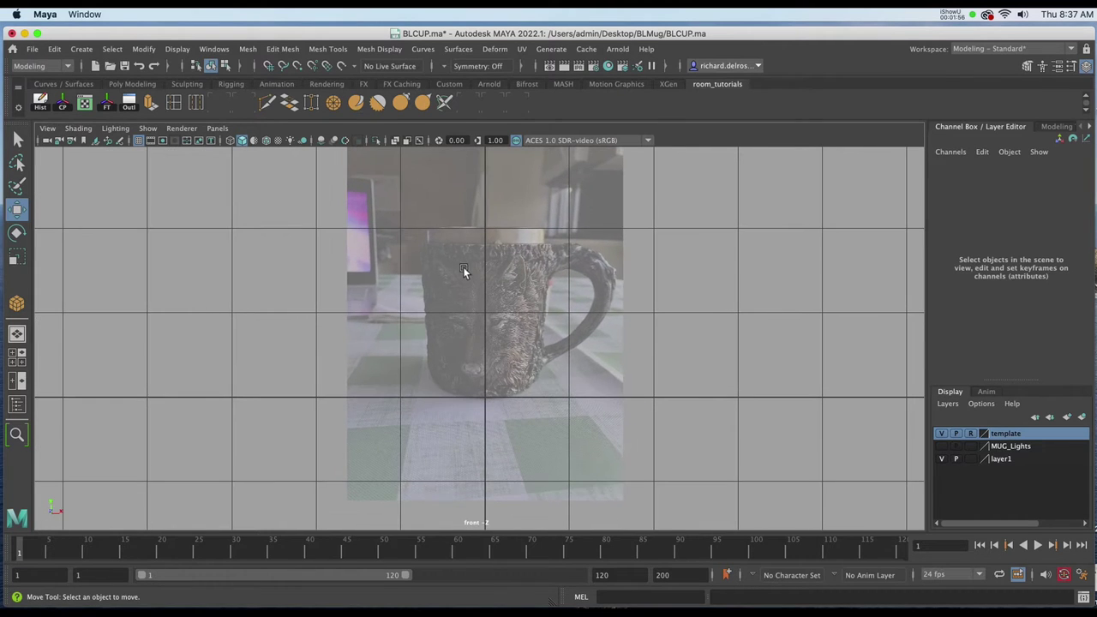
# - Start a CV curve at the origin, running along the mug's base line with a short bevel at its outer corner
pyautogui.press('space')
pyautogui.click(347, 216)
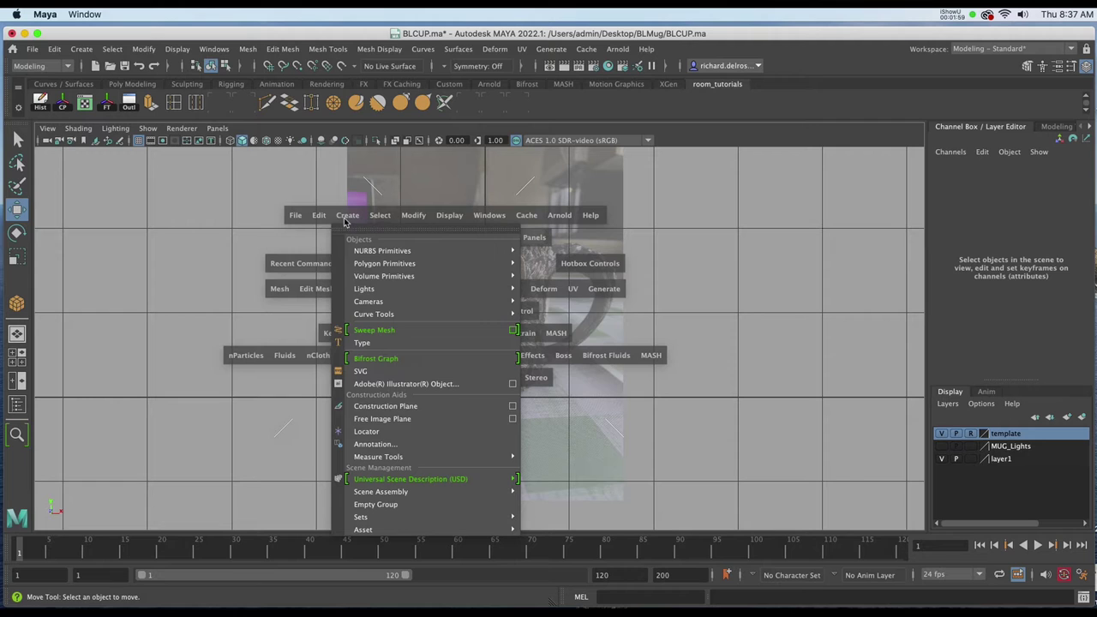
pyautogui.moveTo(374, 320)
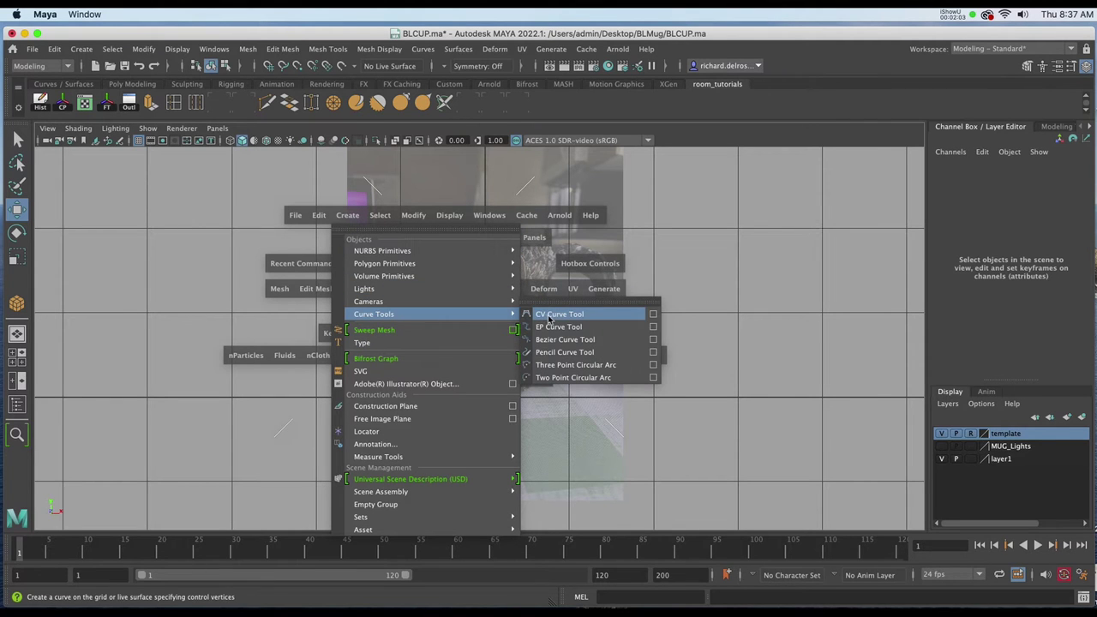
pyautogui.click(655, 316)
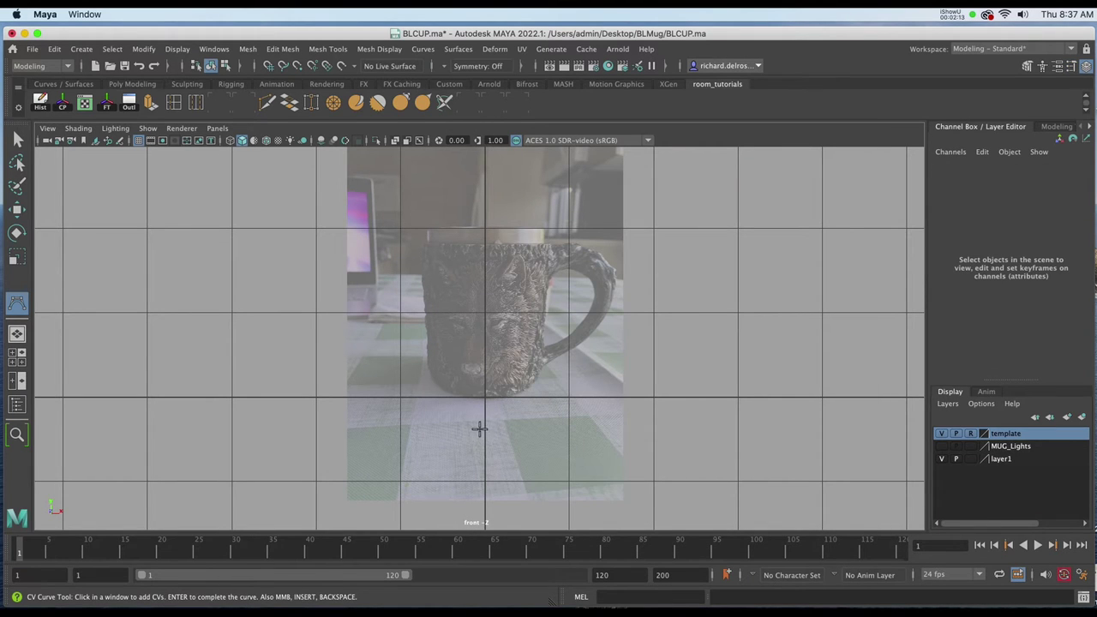
pyautogui.click(485, 398)
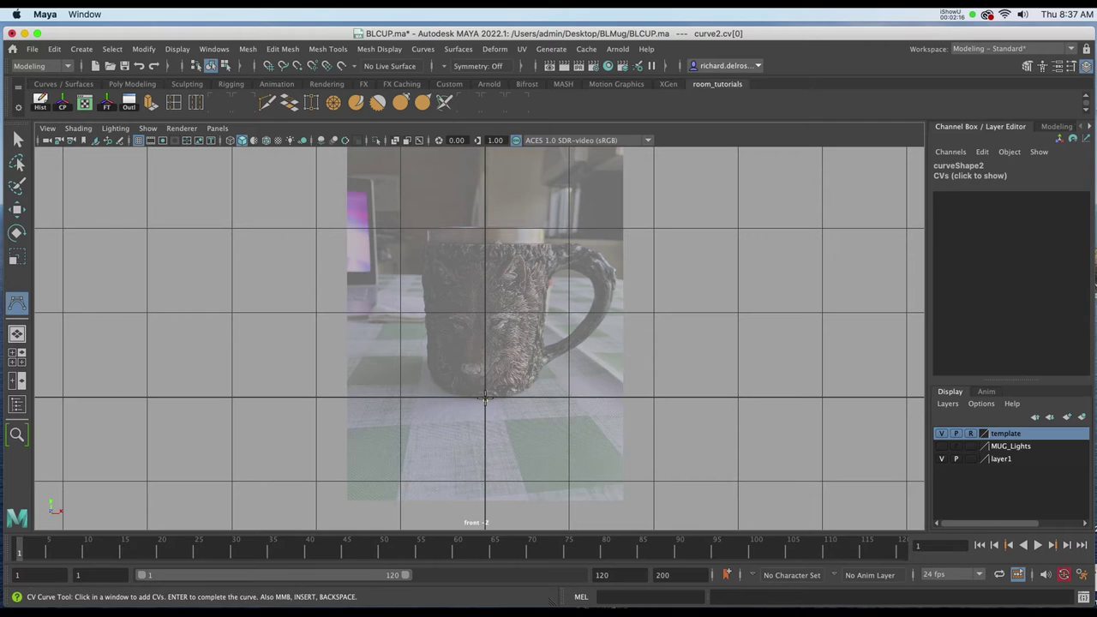
pyautogui.click(534, 398)
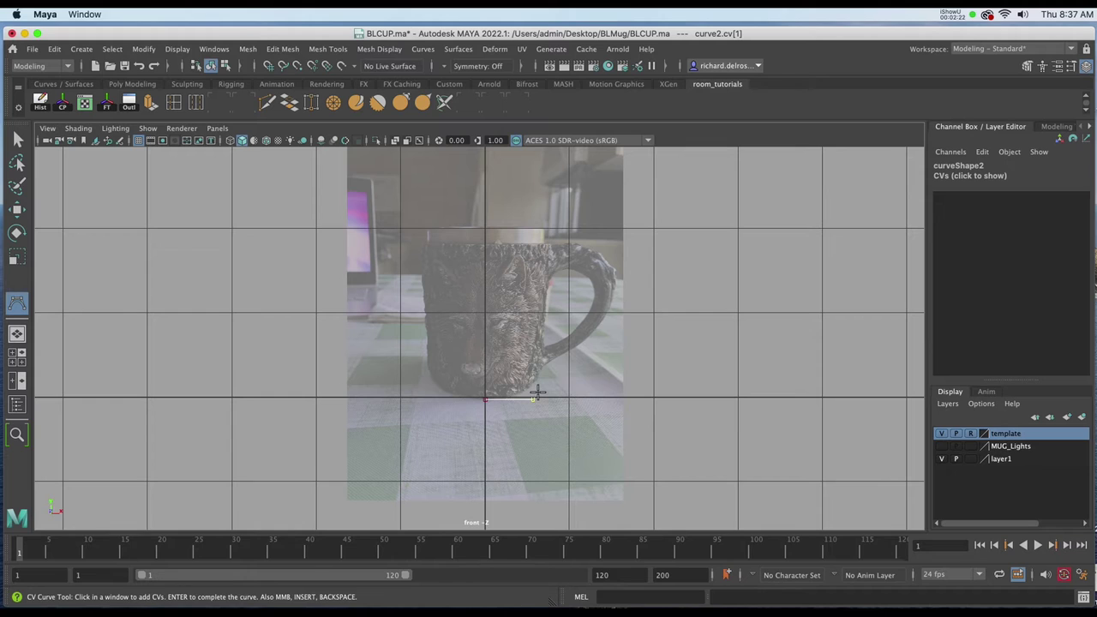
pyautogui.click(537, 394)
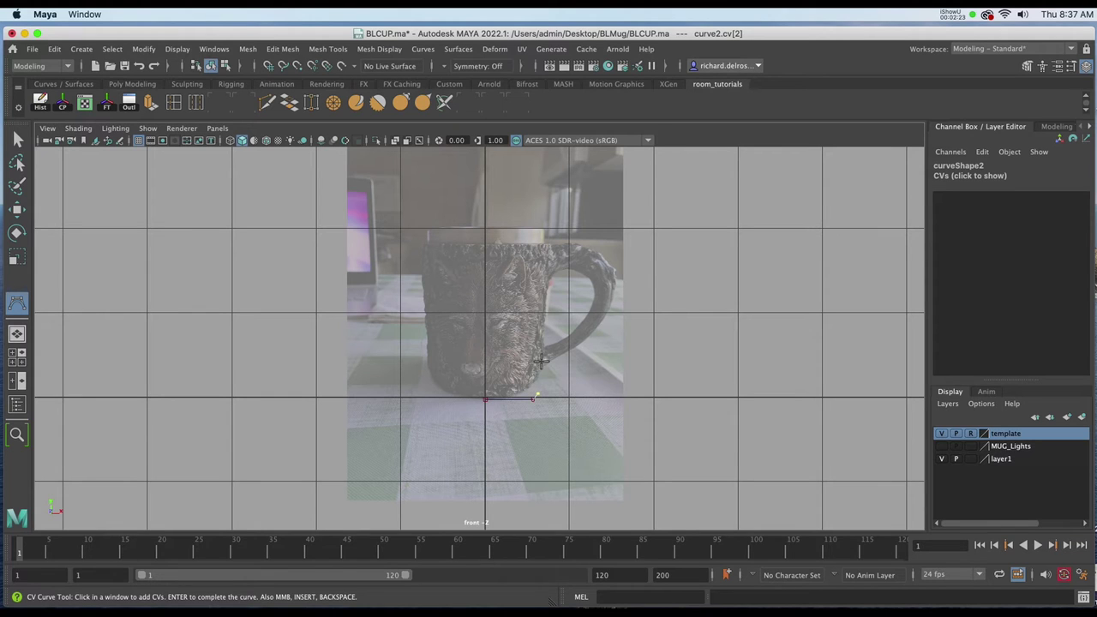
# - Extend the curve up the mug's handle side, across the rim and partway down inside as an inner wall, and finish it
pyautogui.click(552, 241)
pyautogui.click(545, 241)
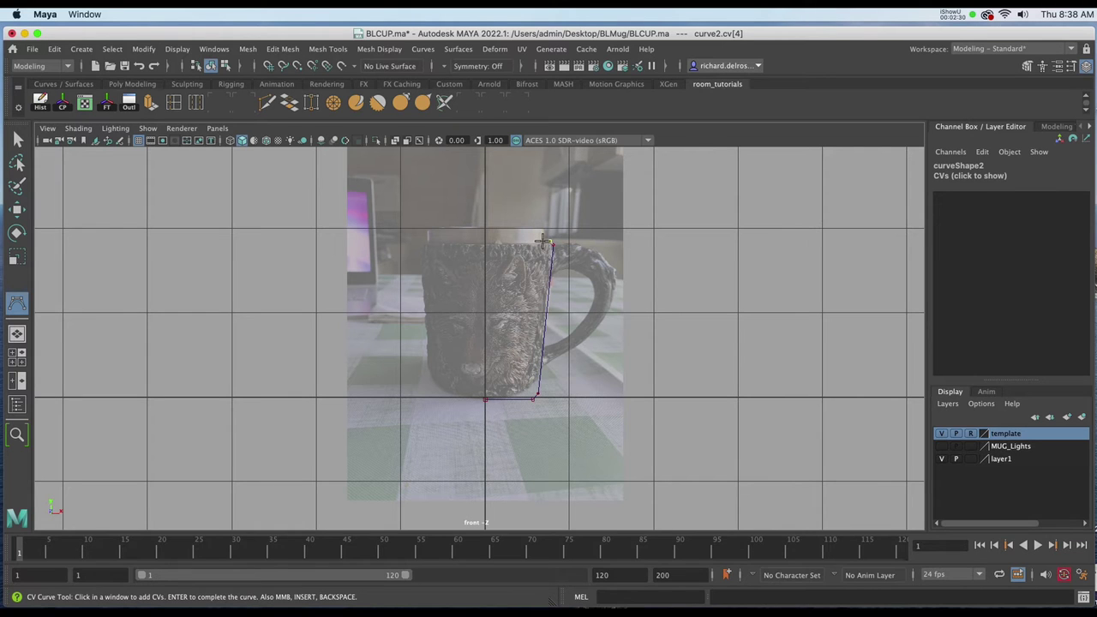
pyautogui.click(544, 243)
pyautogui.click(544, 246)
pyautogui.click(536, 292)
pyautogui.press('w')
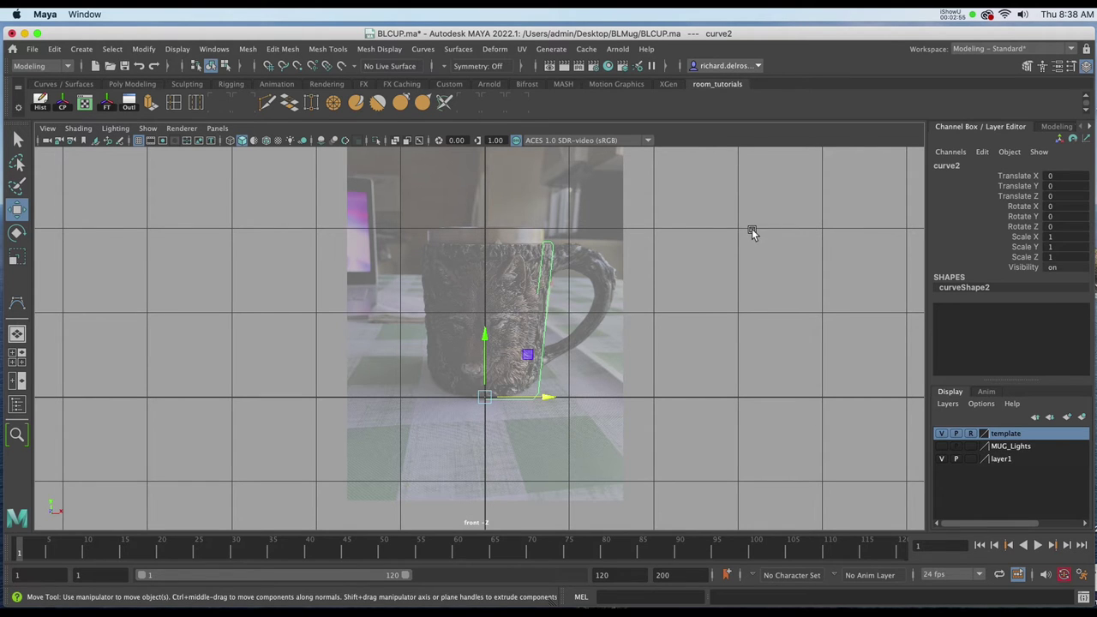
# - Show the profile curve in the perspective view and hide the template layer
pyautogui.press('space')
pyautogui.press('space')
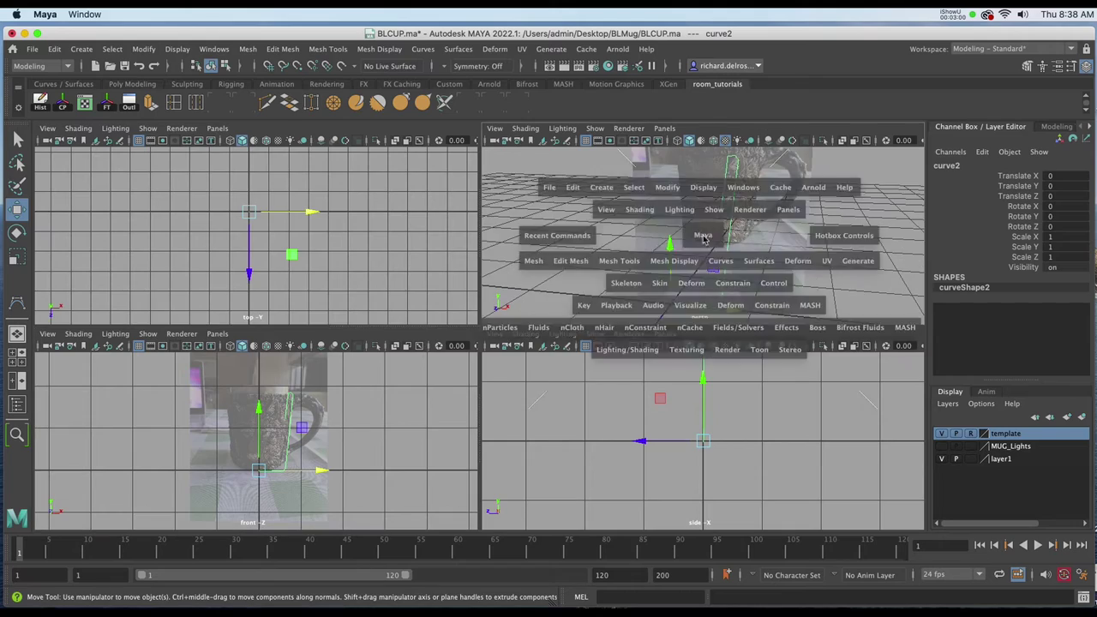
pyautogui.moveTo(595, 303)
pyautogui.keyDown('alt'); pyautogui.mouseDown()
pyautogui.moveTo(566, 305)
pyautogui.moveTo(600, 300)
pyautogui.moveTo(592, 311)
pyautogui.mouseUp(); pyautogui.keyUp('alt')
pyautogui.keyDown('alt'); pyautogui.moveTo(594, 299); pyautogui.dragTo(607, 270, button='middle'); pyautogui.keyUp('alt')
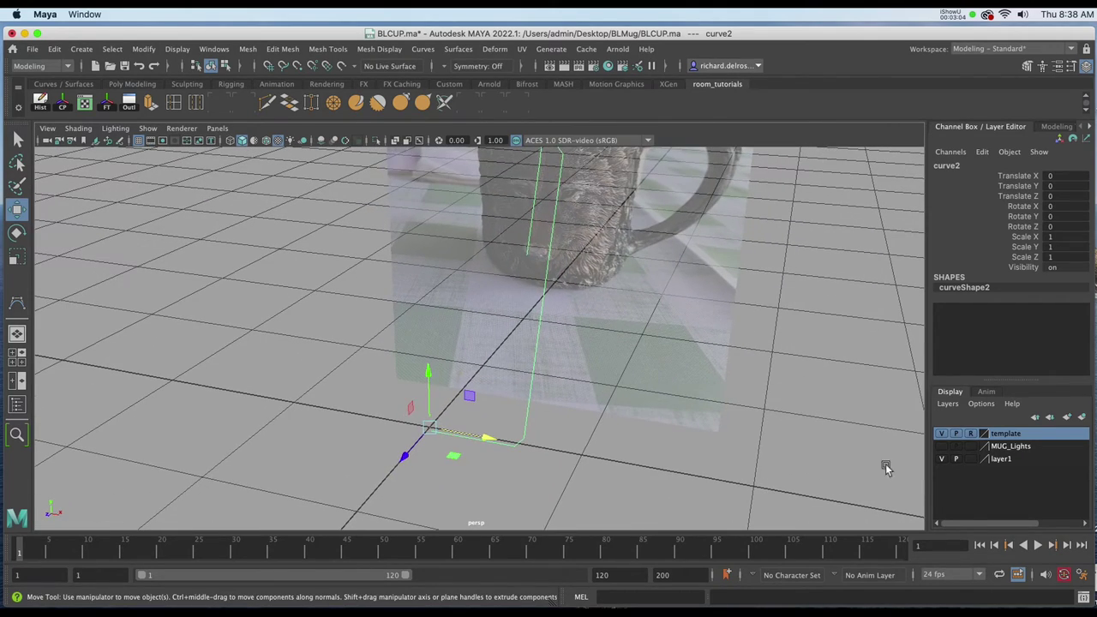
pyautogui.click(941, 434)
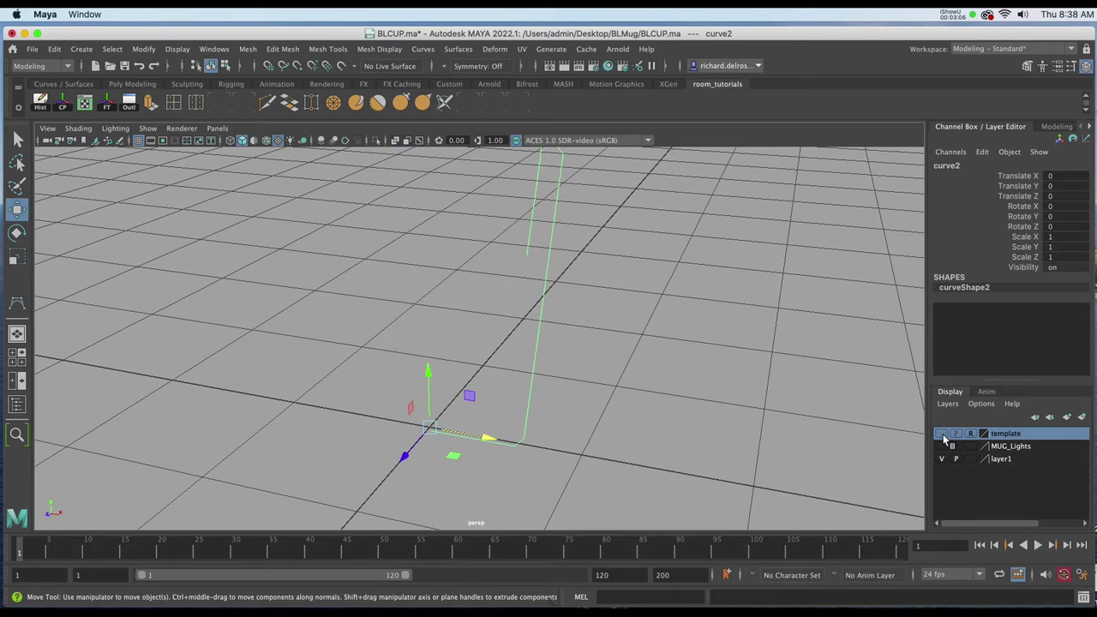
# - Revolve the profile curve 360 degrees about the Y axis as polygons with 21 segments, using control points tessellation
pyautogui.press('space')
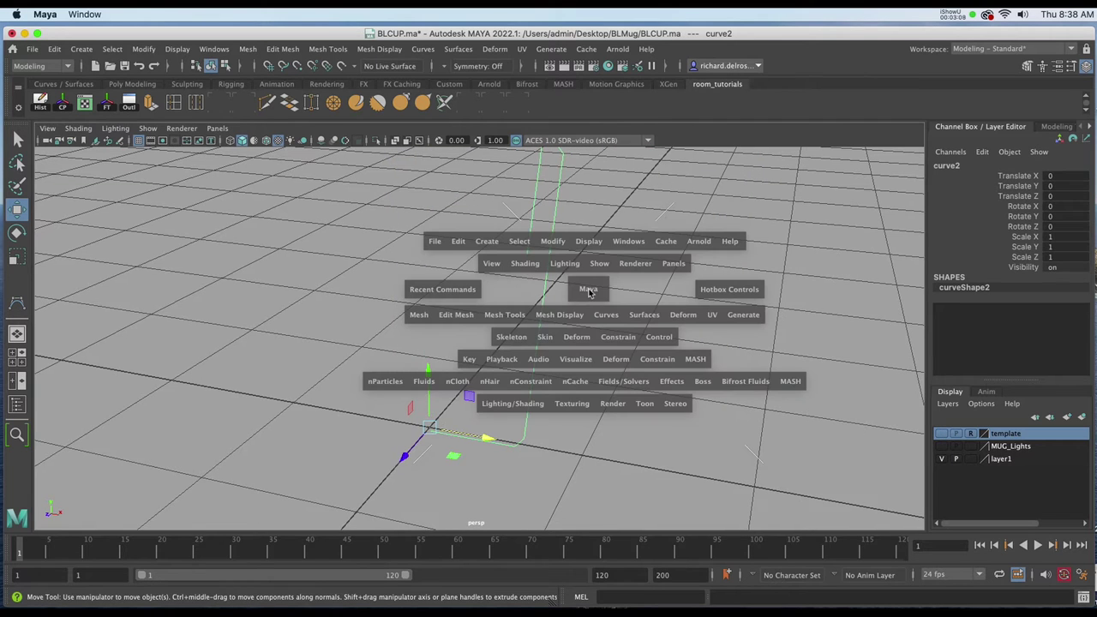
pyautogui.click(634, 316)
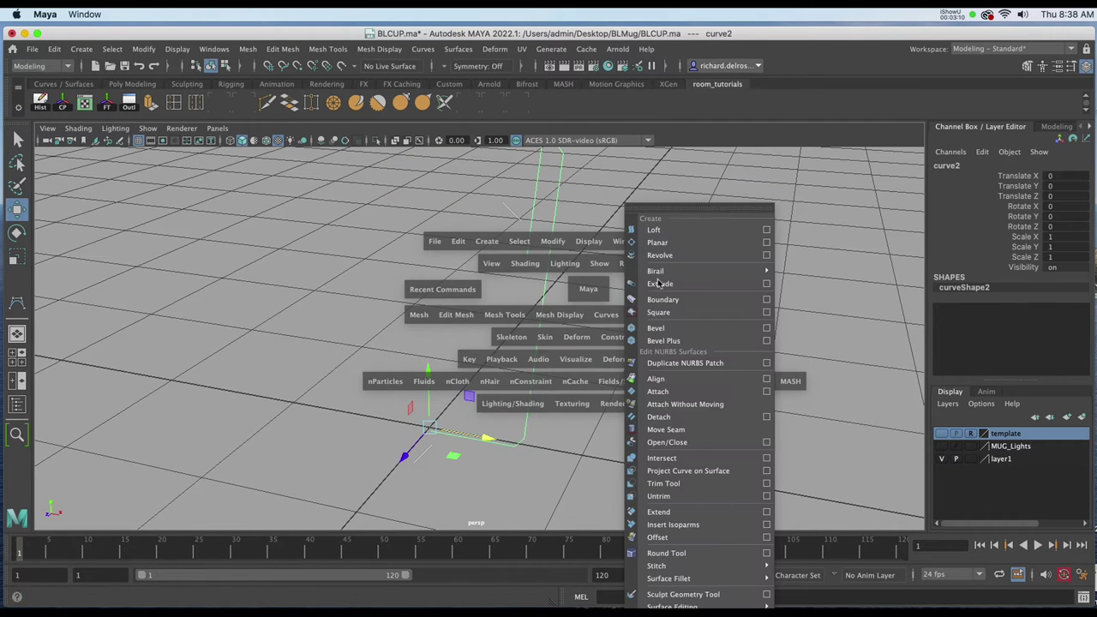
pyautogui.click(765, 255)
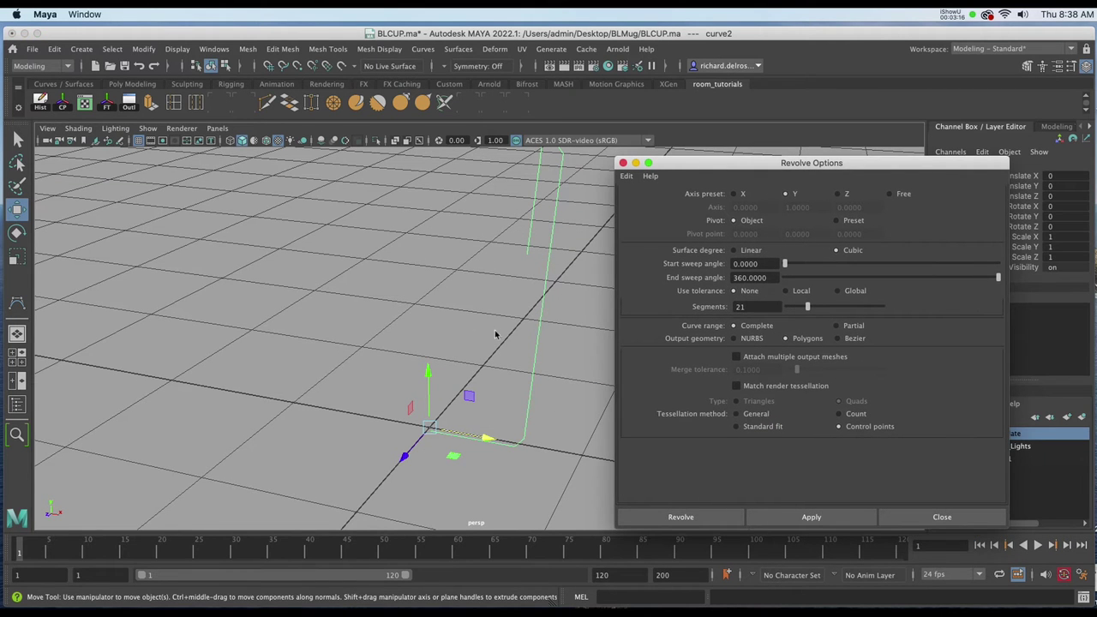
pyautogui.keyDown('alt'); pyautogui.moveTo(495, 334); pyautogui.dragTo(458, 299); pyautogui.keyUp('alt')
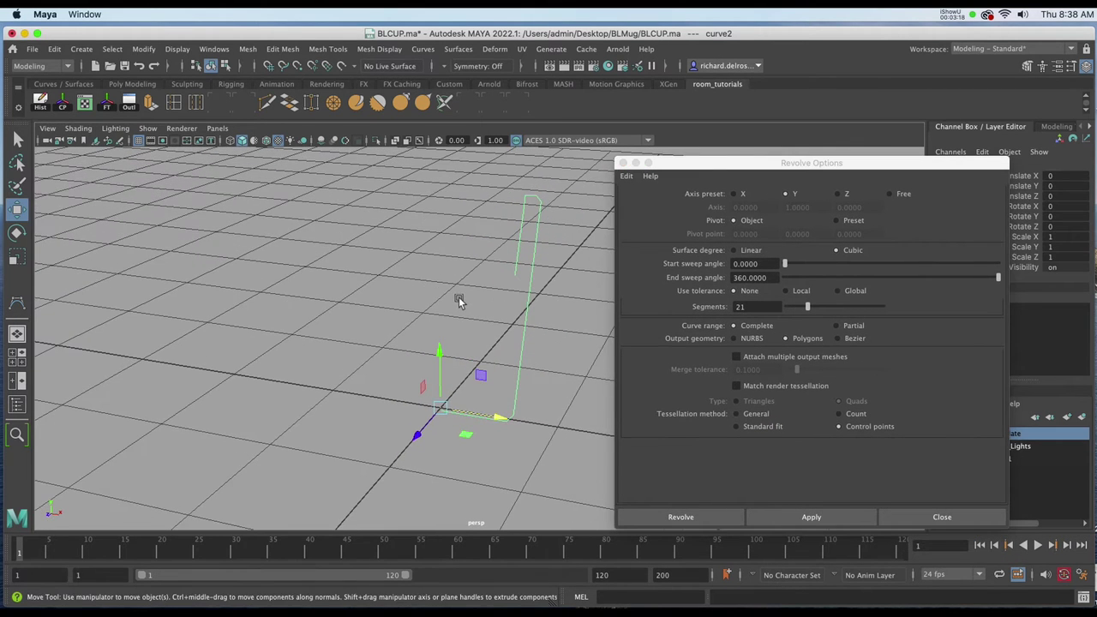
pyautogui.moveTo(785, 162); pyautogui.dragTo(744, 148)
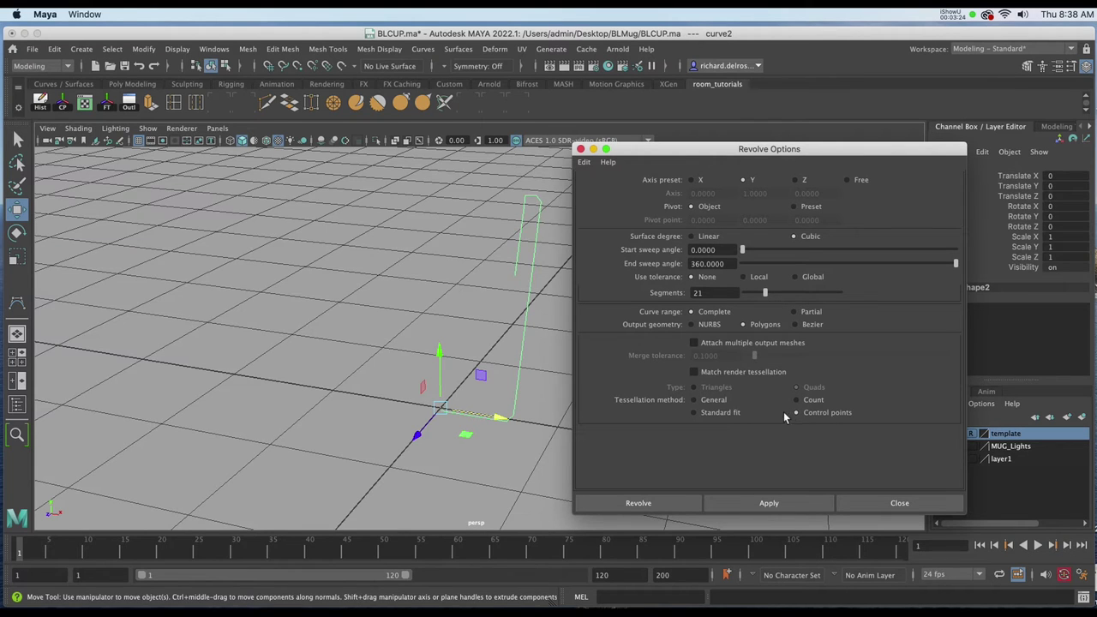
pyautogui.click(743, 324)
pyautogui.click(756, 504)
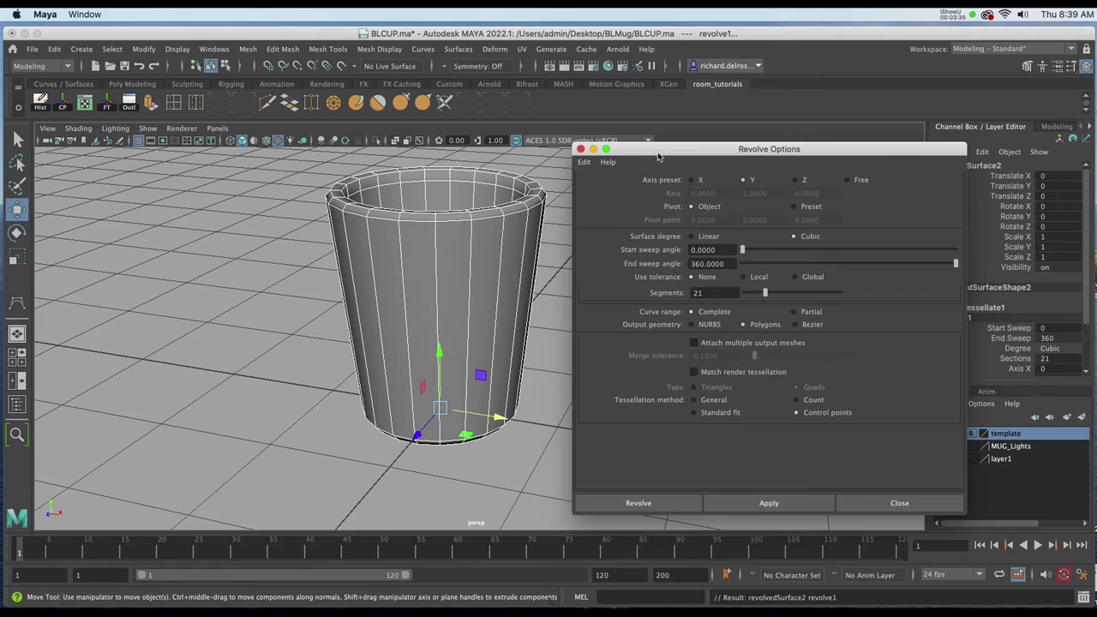
pyautogui.moveTo(658, 157); pyautogui.dragTo(728, 174)
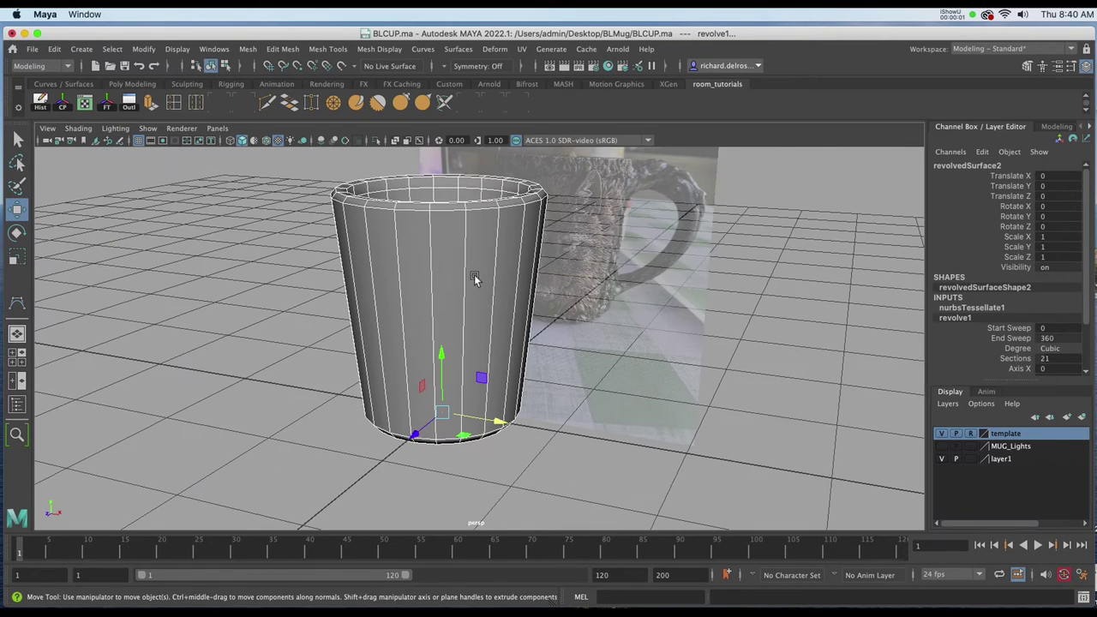
# - Show the revolved cup in wireframe over the mug photo in the front view
pyautogui.keyDown('alt'); pyautogui.moveTo(475, 280); pyautogui.dragTo(502, 300); pyautogui.keyUp('alt')
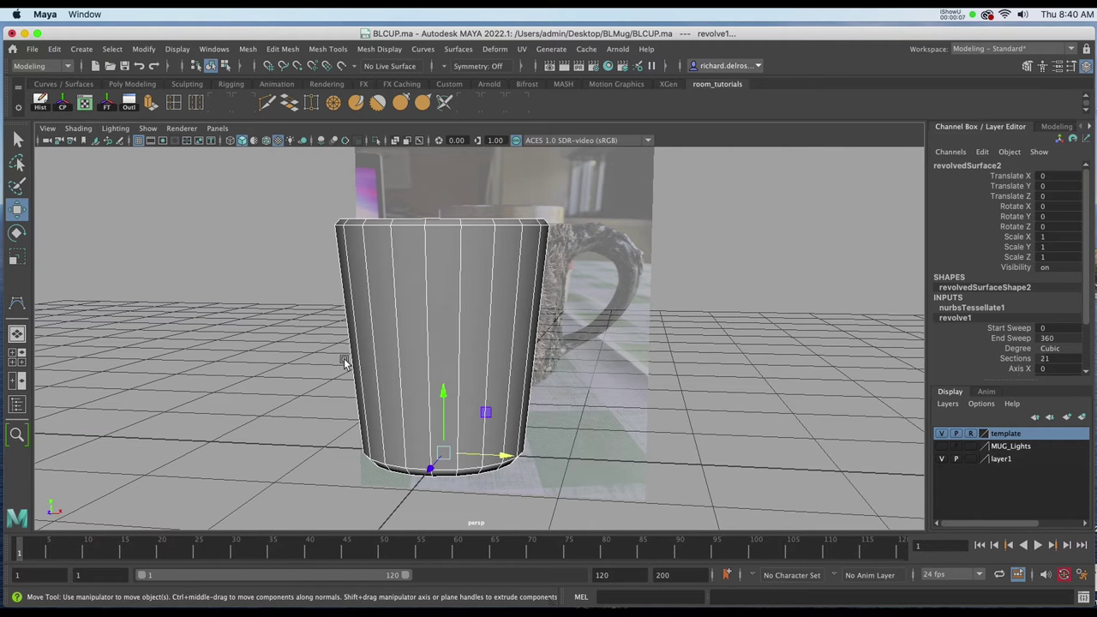
pyautogui.press('space')
pyautogui.press('space')
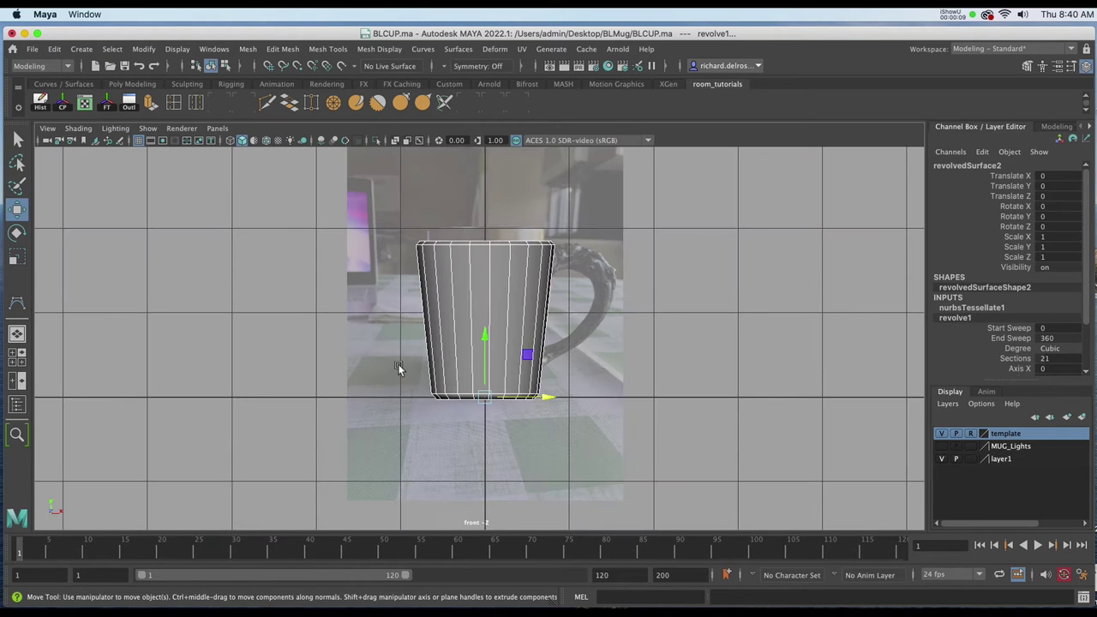
pyautogui.keyDown('alt'); pyautogui.moveTo(460, 277); pyautogui.dragTo(505, 550, button='right'); pyautogui.keyUp('alt')
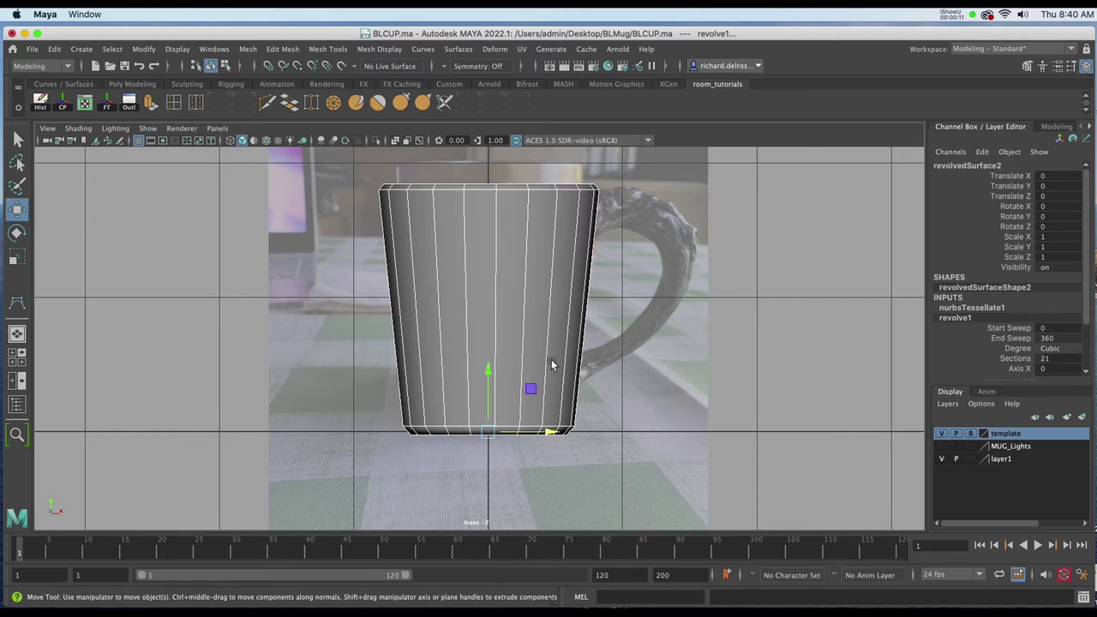
pyautogui.press('4')
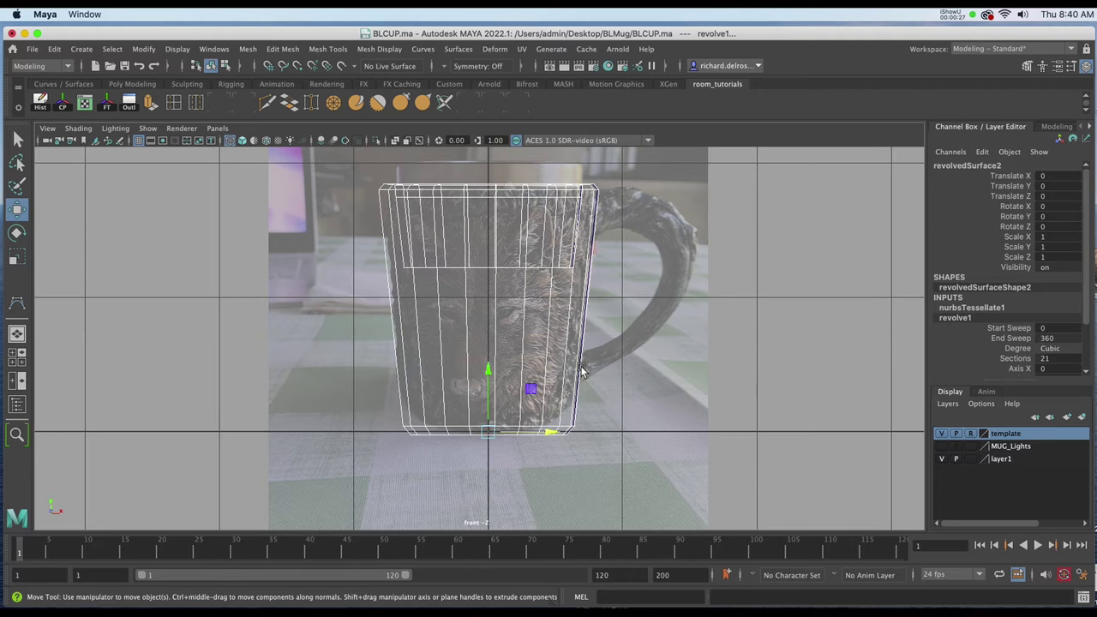
# - Insert three horizontal edge loops around the cup: one below the rim and two lower down at the handle's lower joint
pyautogui.click(325, 50)
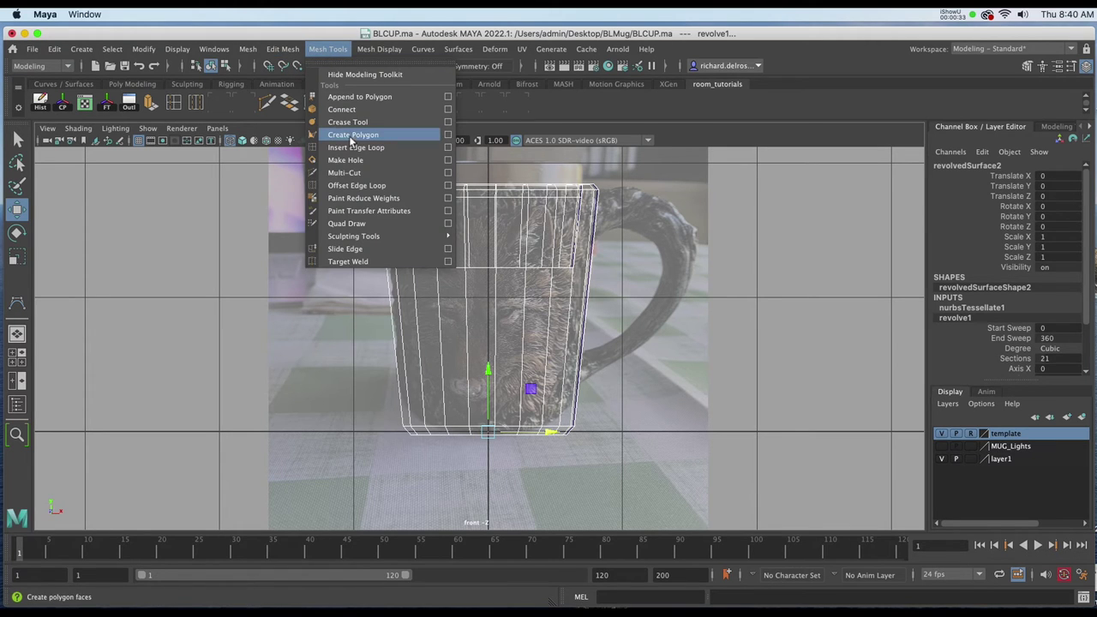
pyautogui.click(454, 149)
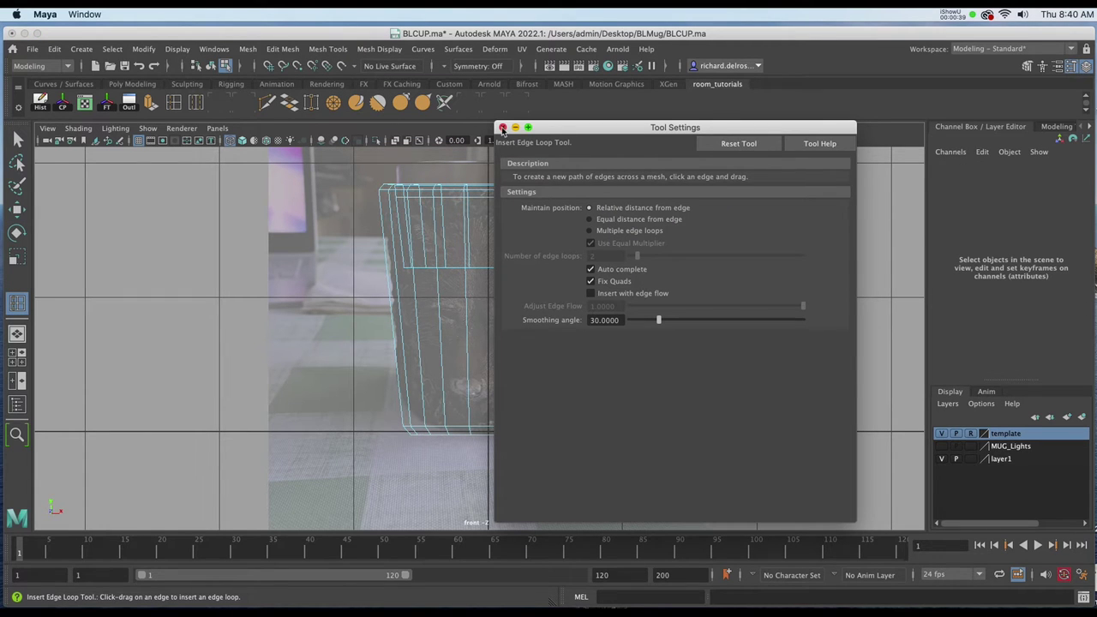
pyautogui.click(502, 128)
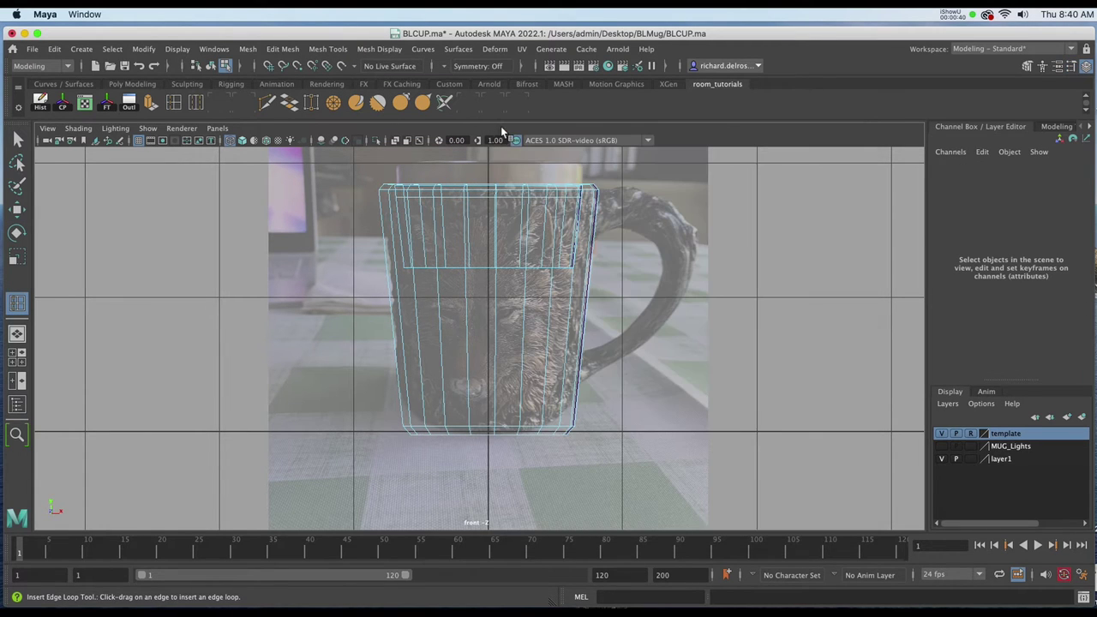
pyautogui.click(596, 241)
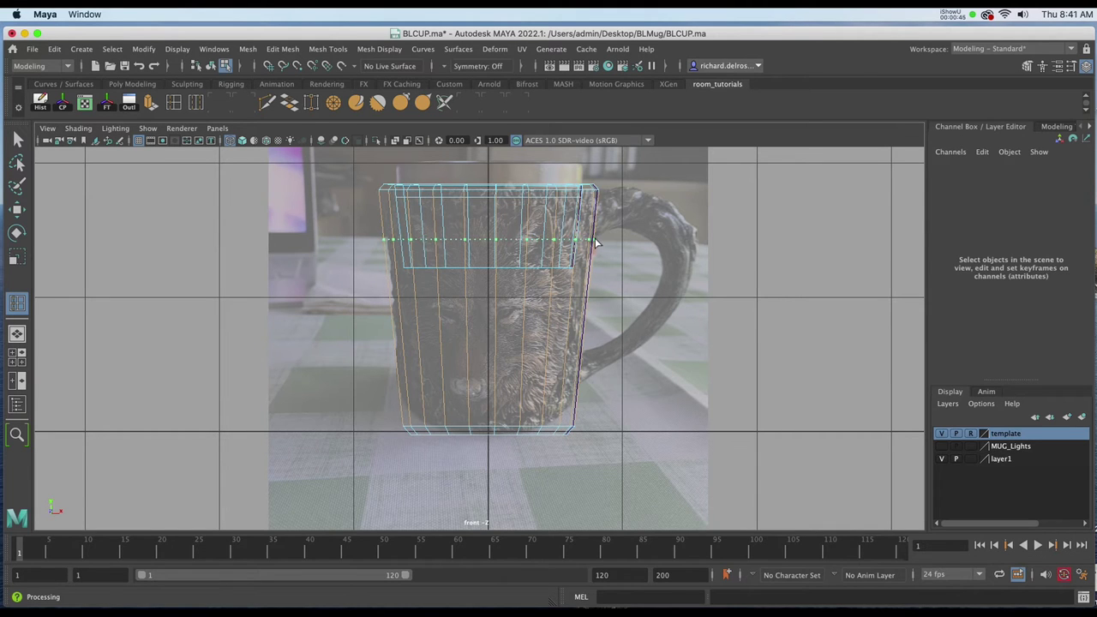
pyautogui.click(597, 243)
pyautogui.click(582, 352)
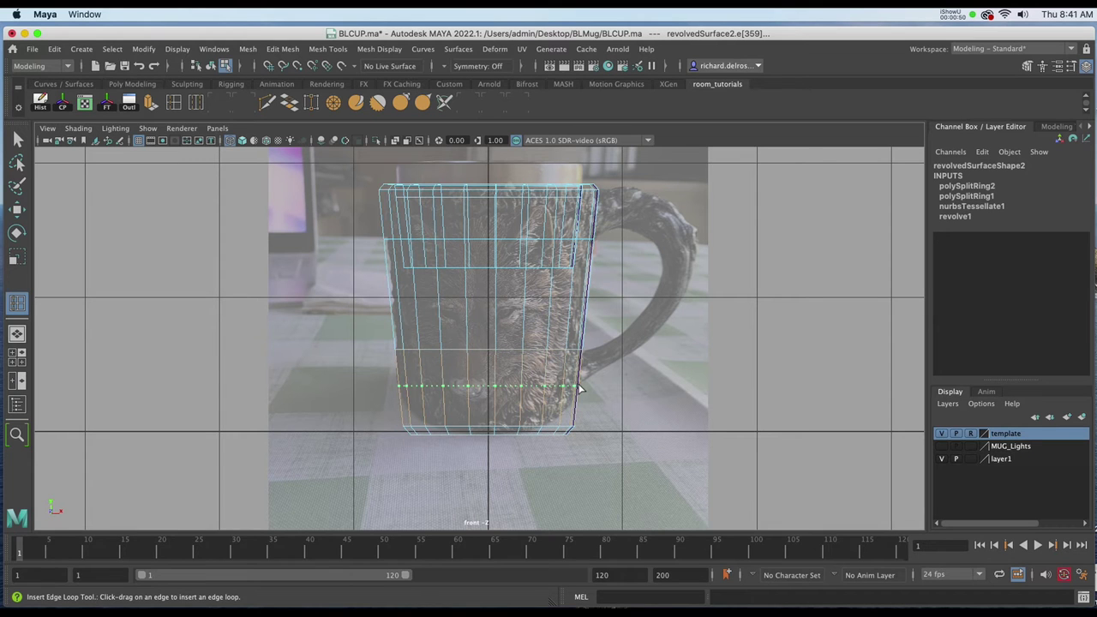
pyautogui.click(580, 390)
pyautogui.press('w')
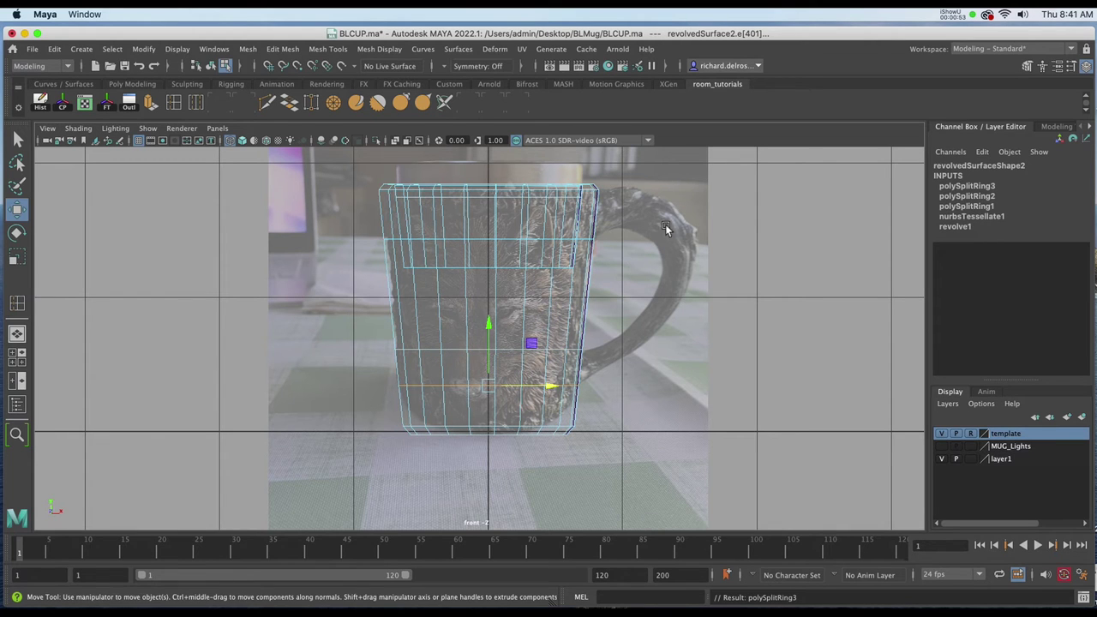
# - Show the cup in the perspective view and return it from component editing to object mode
pyautogui.press('space')
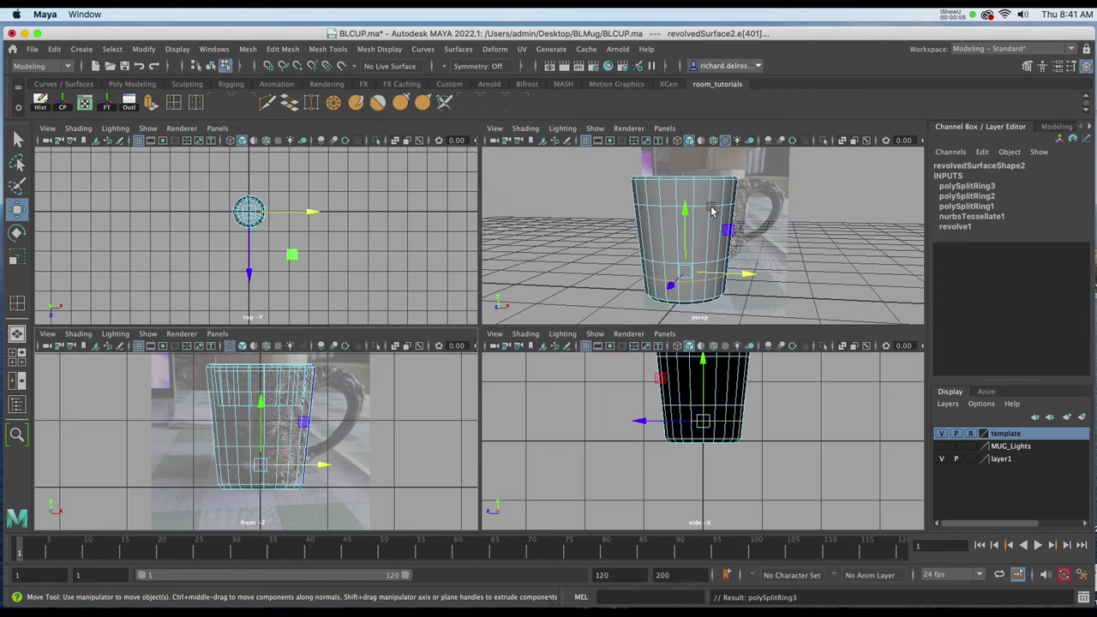
pyautogui.press('space')
pyautogui.keyDown('alt'); pyautogui.moveTo(690, 219); pyautogui.dragTo(526, 420); pyautogui.keyUp('alt')
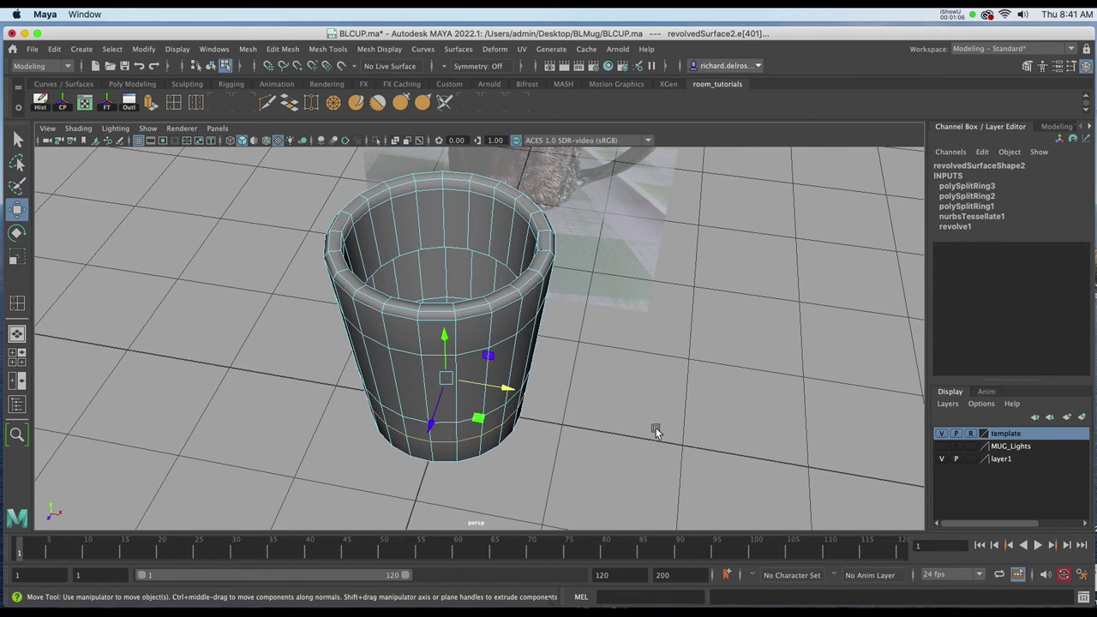
pyautogui.keyDown('alt'); pyautogui.moveTo(655, 431); pyautogui.dragTo(678, 296); pyautogui.keyUp('alt')
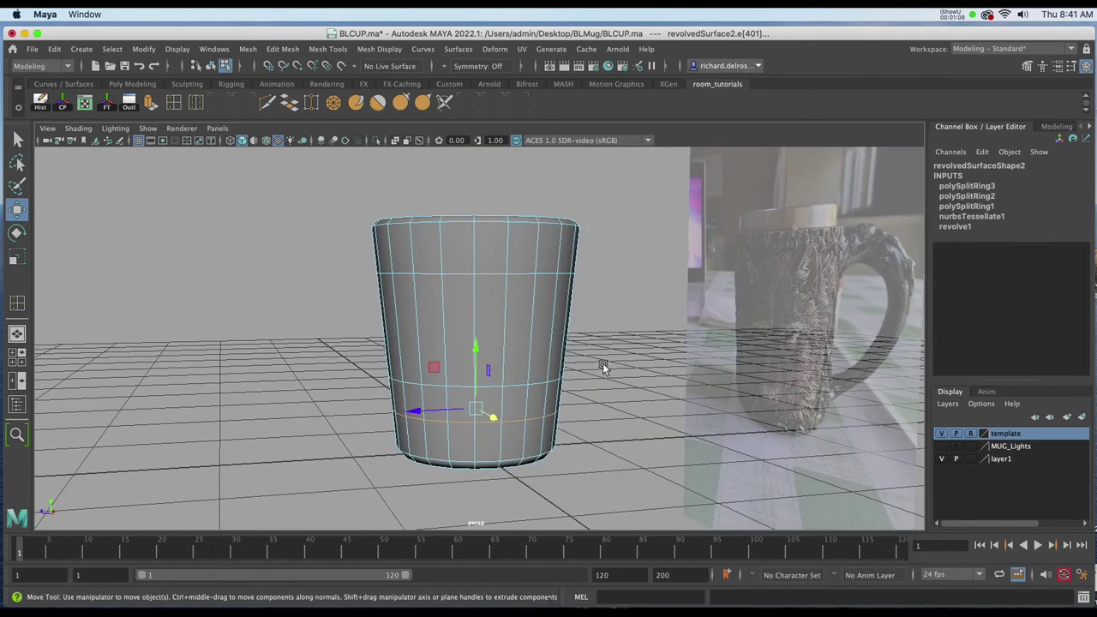
pyautogui.keyDown('alt'); pyautogui.moveTo(603, 363); pyautogui.dragTo(557, 308); pyautogui.keyUp('alt')
pyautogui.rightClick(481, 248)
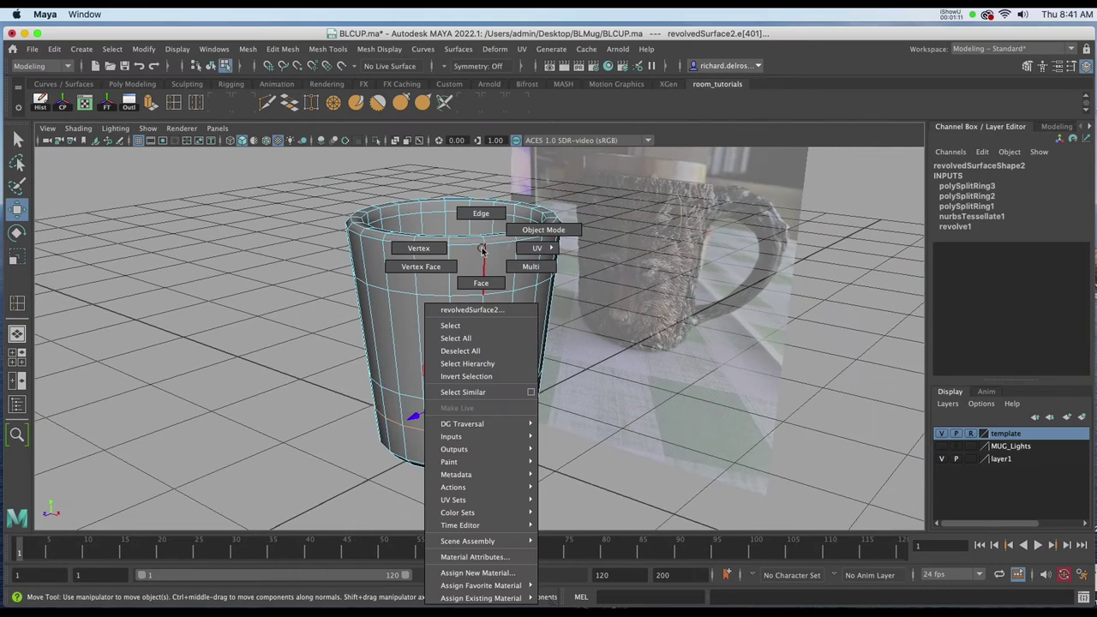
pyautogui.click(540, 229)
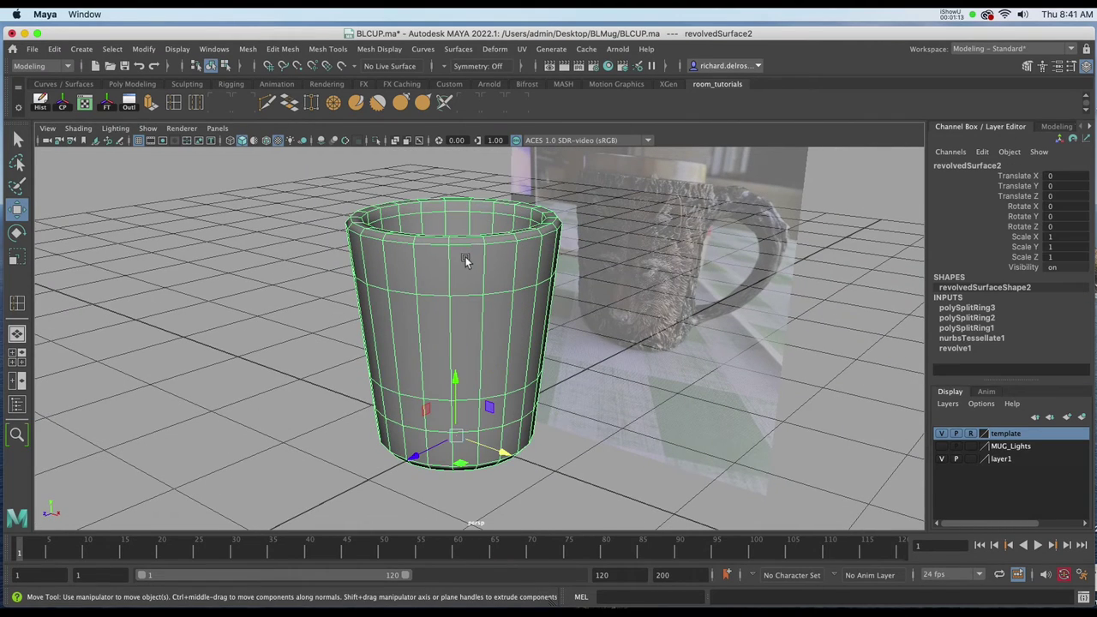
# - Rotate the cup about the Y axis to about -8.56 degrees so a column of faces lines up with the handle side
pyautogui.press('e')
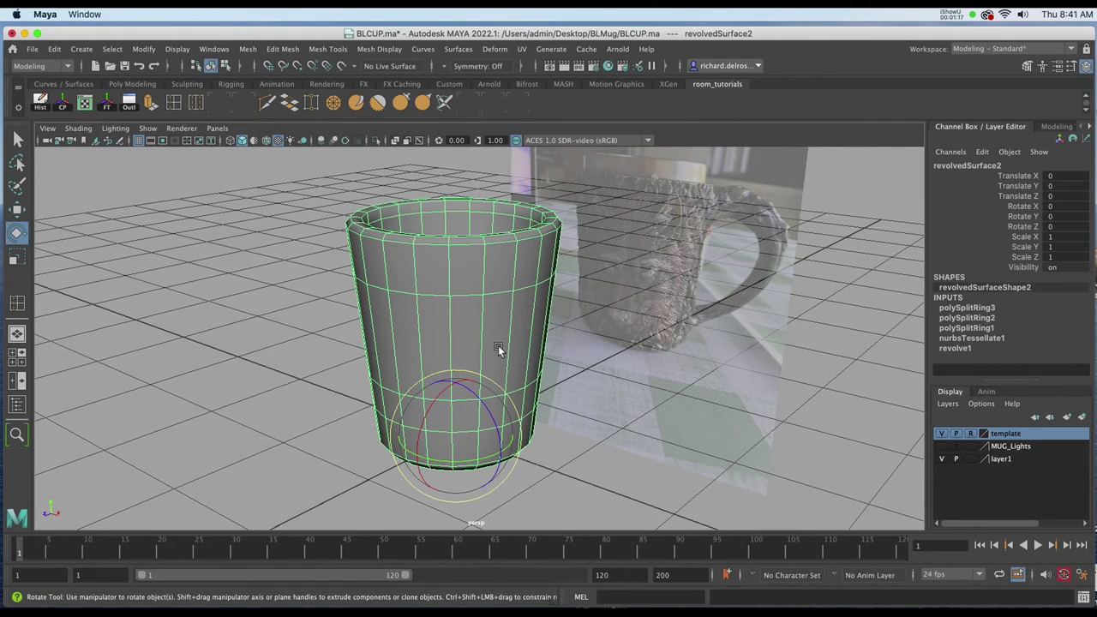
pyautogui.keyDown('alt'); pyautogui.moveTo(499, 349); pyautogui.dragTo(479, 365); pyautogui.keyUp('alt')
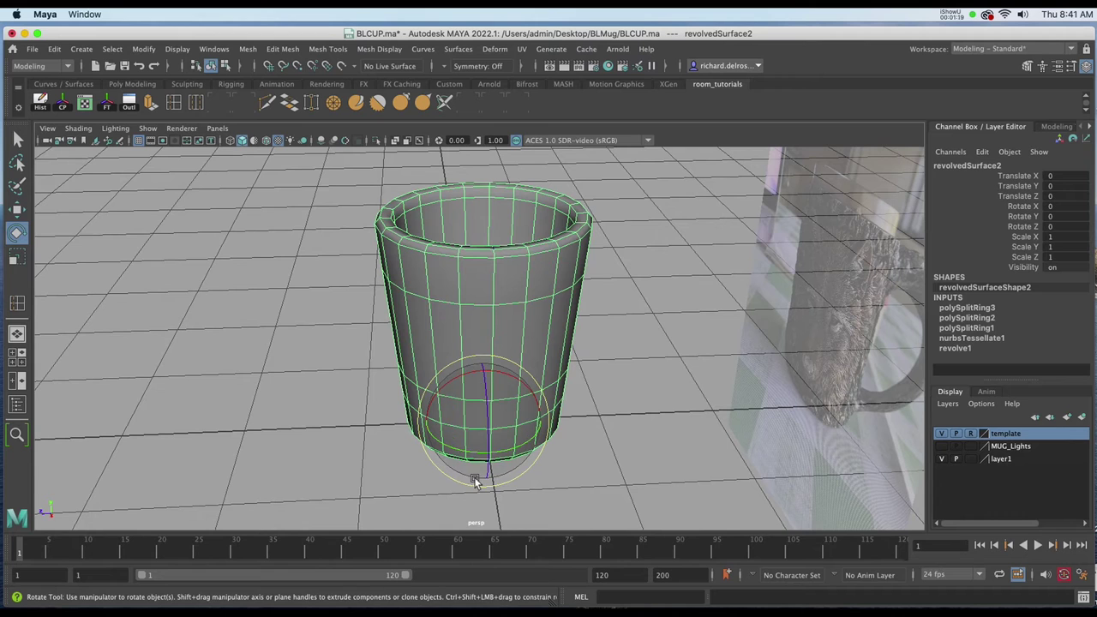
pyautogui.moveTo(461, 430)
pyautogui.keyDown('alt'); pyautogui.mouseDown()
pyautogui.moveTo(478, 450)
pyautogui.moveTo(469, 445)
pyautogui.mouseUp(); pyautogui.keyUp('alt')
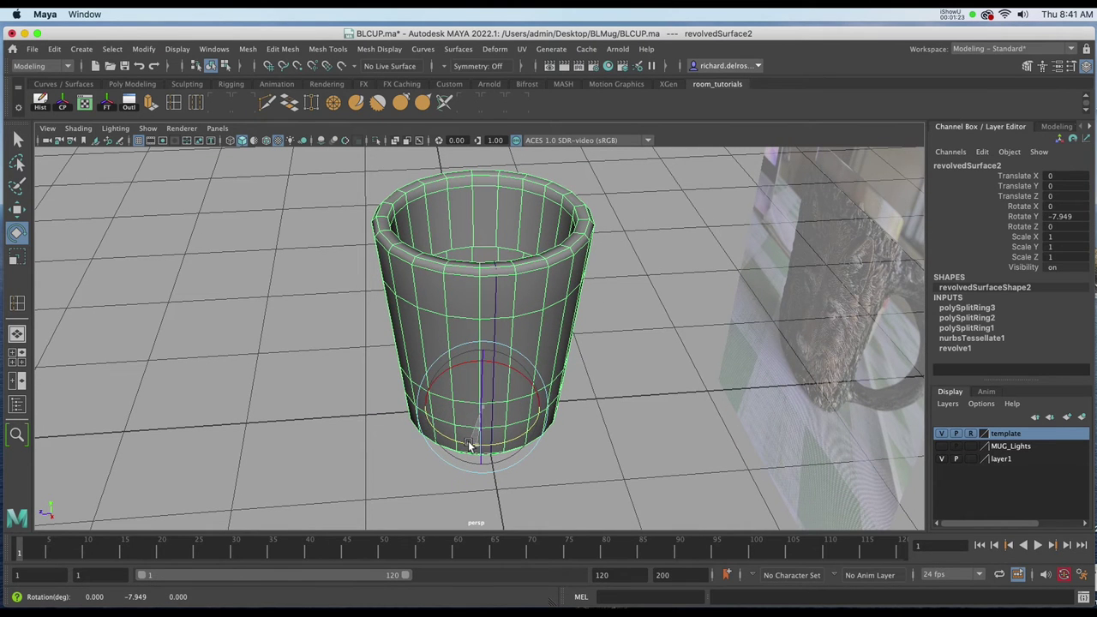
pyautogui.moveTo(509, 306)
pyautogui.keyDown('alt'); pyautogui.mouseDown()
pyautogui.moveTo(521, 325)
pyautogui.moveTo(512, 336)
pyautogui.moveTo(507, 318)
pyautogui.mouseUp(); pyautogui.keyUp('alt')
pyautogui.keyDown('alt'); pyautogui.moveTo(553, 448); pyautogui.dragTo(514, 400, button='right'); pyautogui.keyUp('alt')
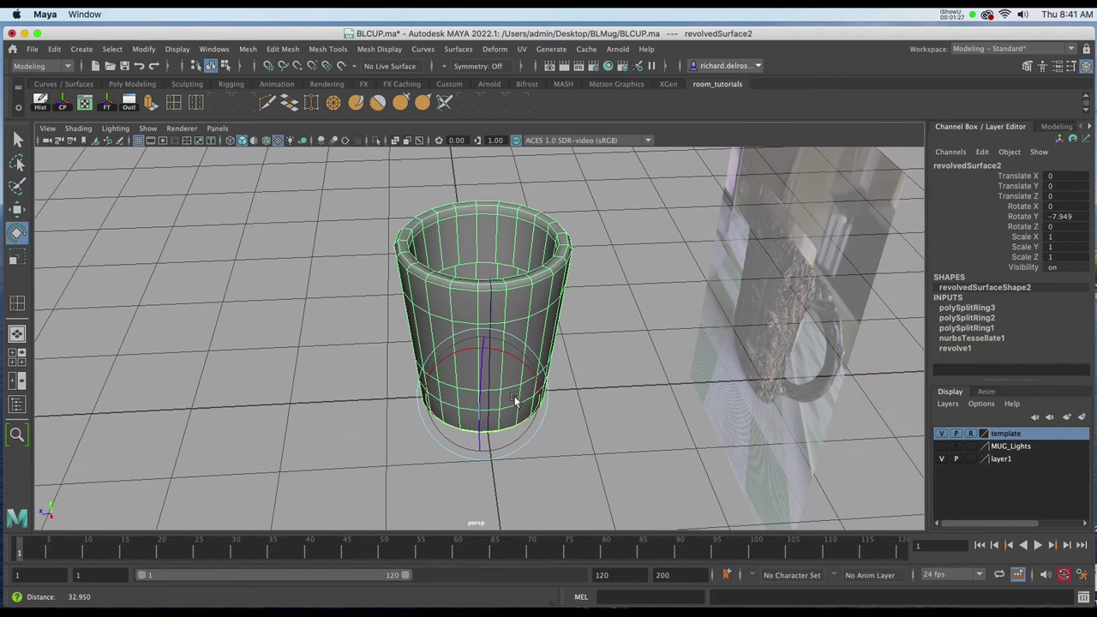
pyautogui.keyDown('alt'); pyautogui.moveTo(507, 415); pyautogui.dragTo(496, 413); pyautogui.keyUp('alt')
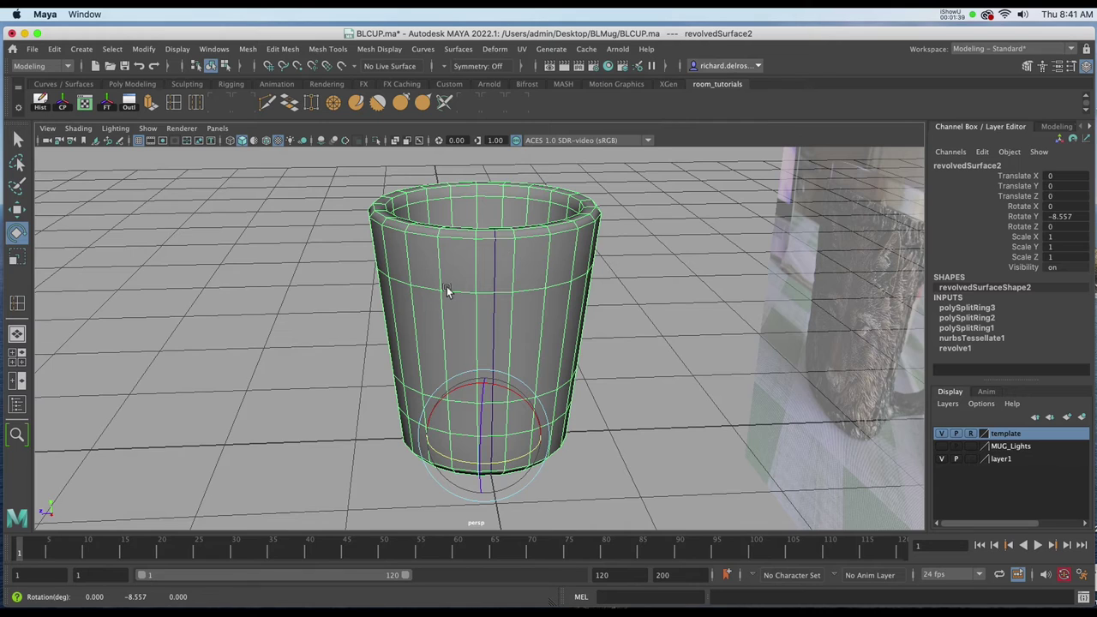
# - Select the face just below the rim on the handle side of the cup and extrude it
pyautogui.keyDown('alt'); pyautogui.moveTo(446, 292); pyautogui.dragTo(470, 279); pyautogui.keyUp('alt')
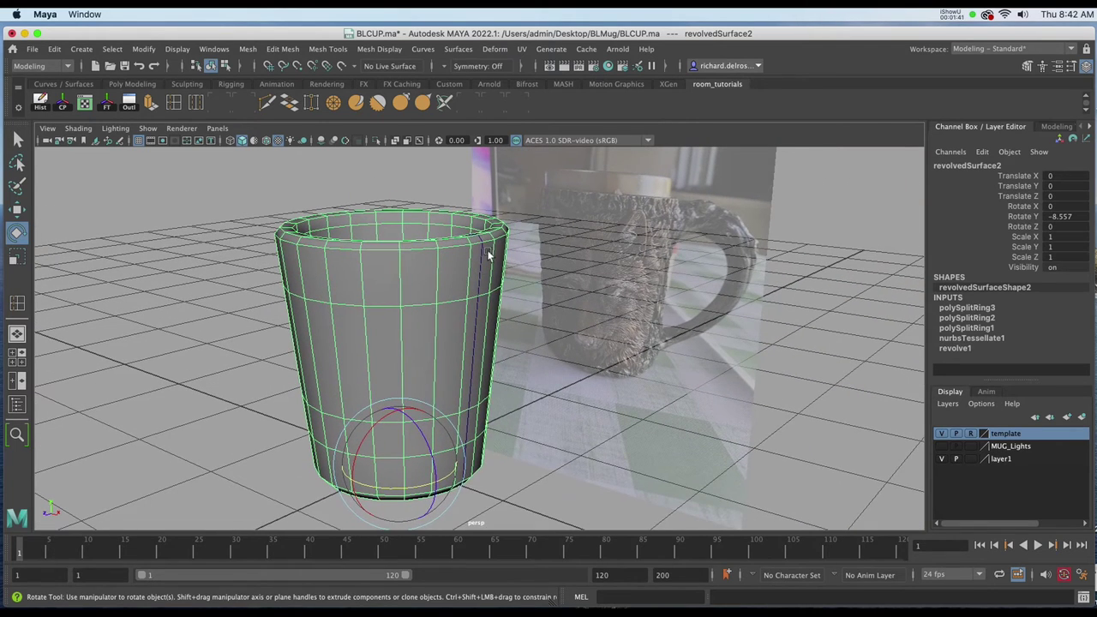
pyautogui.moveTo(488, 256); pyautogui.dragTo(486, 274, button='right')
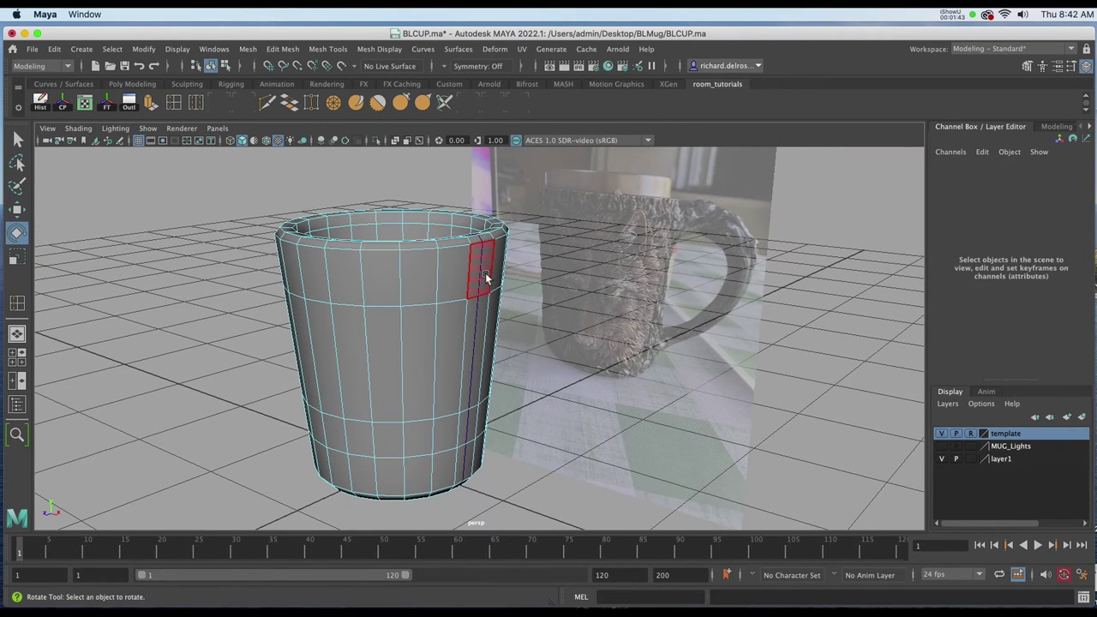
pyautogui.click(485, 273)
pyautogui.press('w')
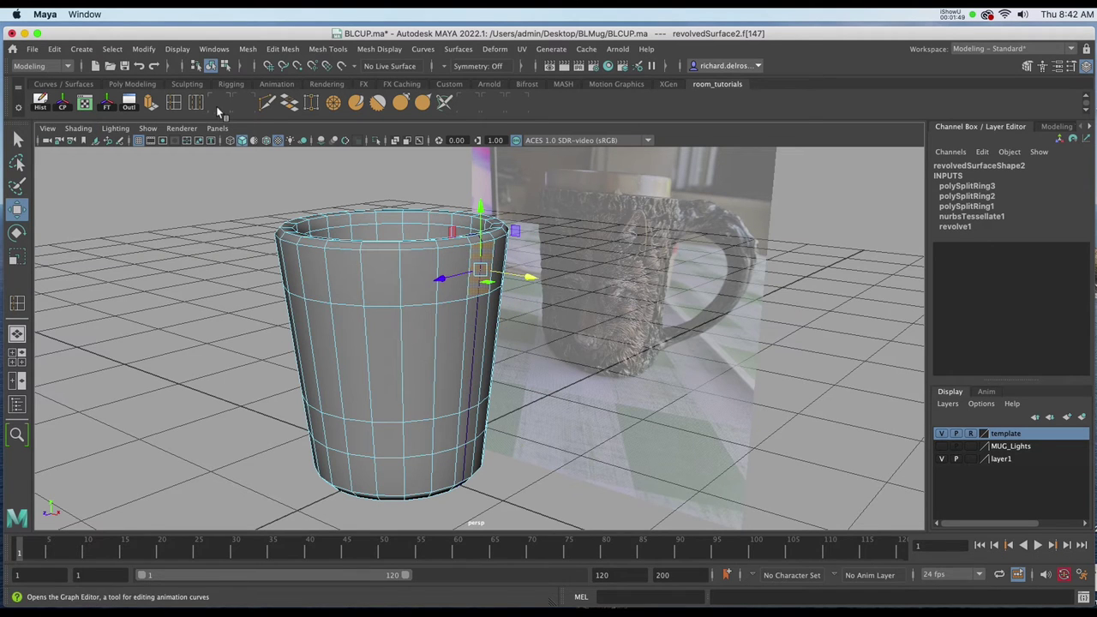
pyautogui.click(278, 49)
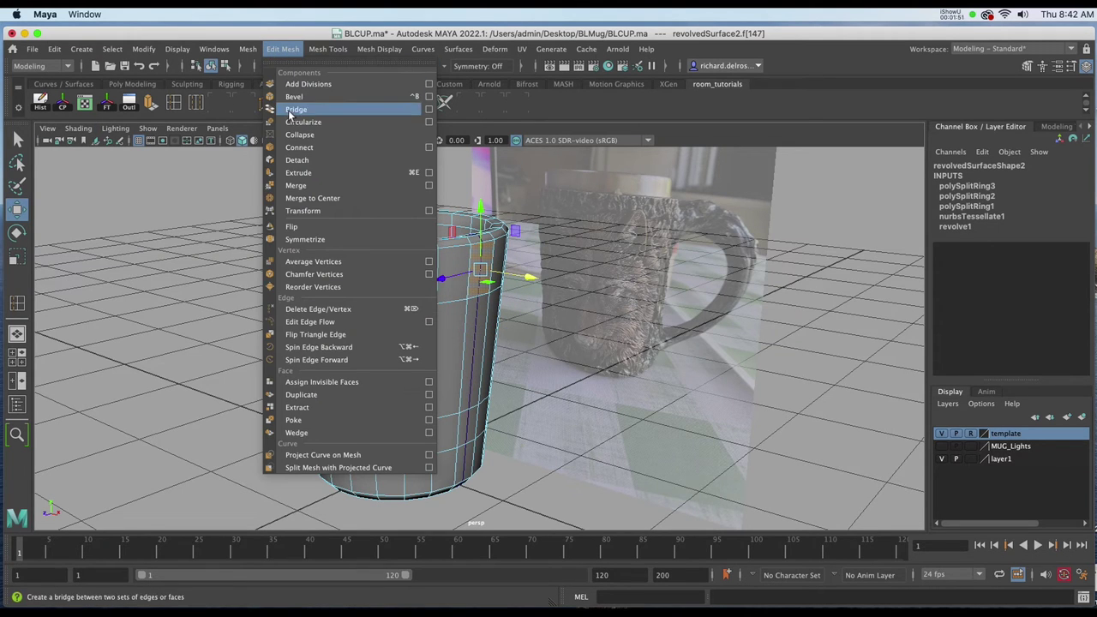
pyautogui.click(214, 107)
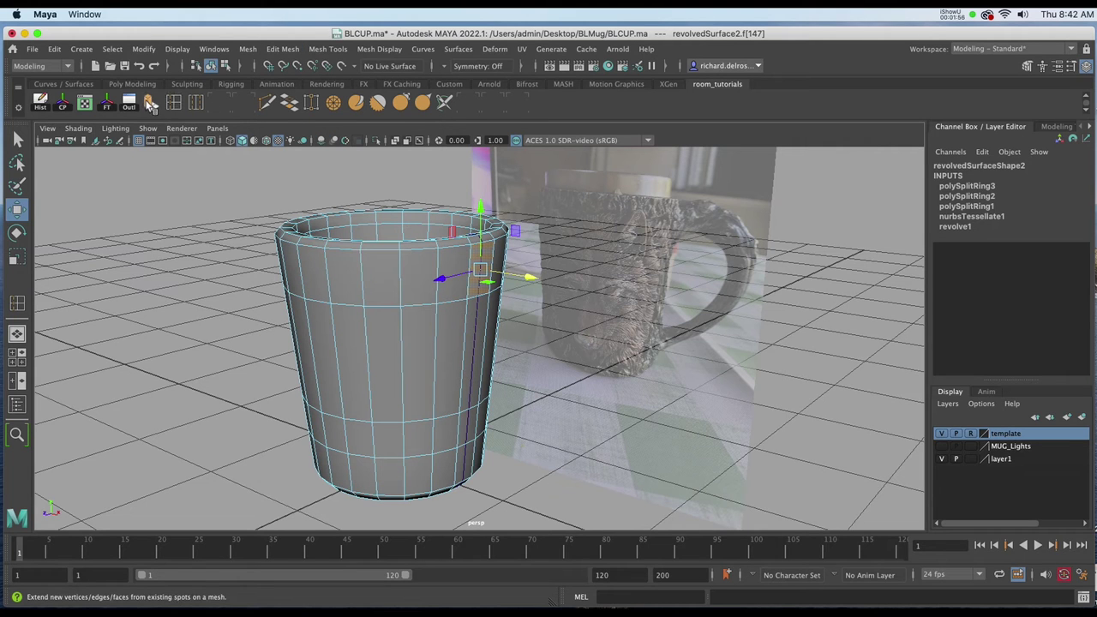
pyautogui.click(152, 104)
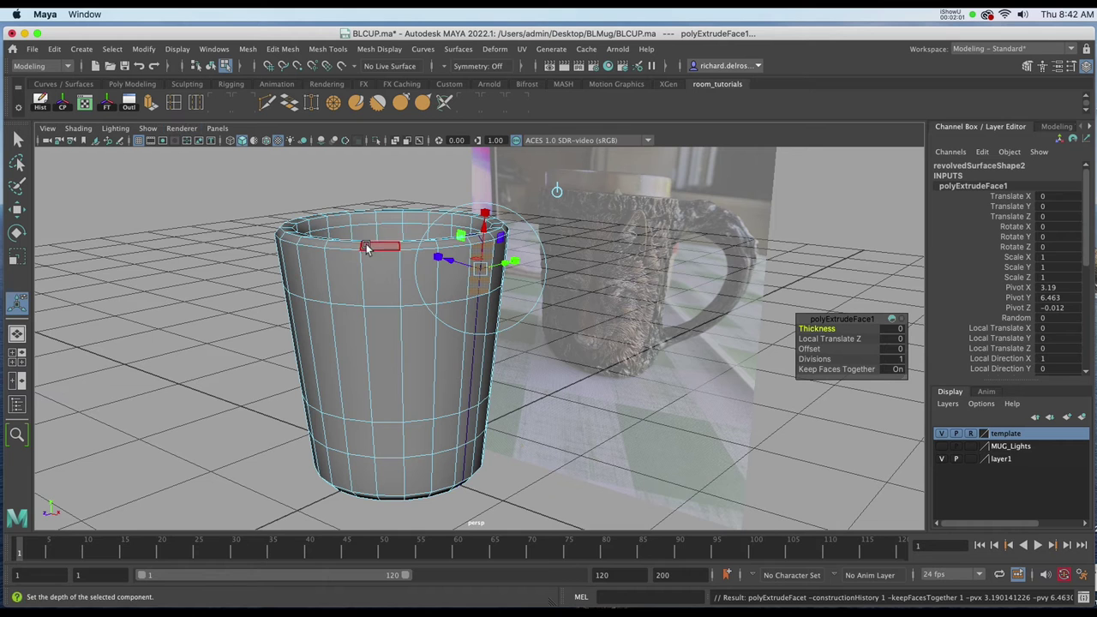
# - In the front view, use world axes to pull the extruded face out along the handle's upper arm, about 1.25 in X and 0.05 in Y
pyautogui.press('space')
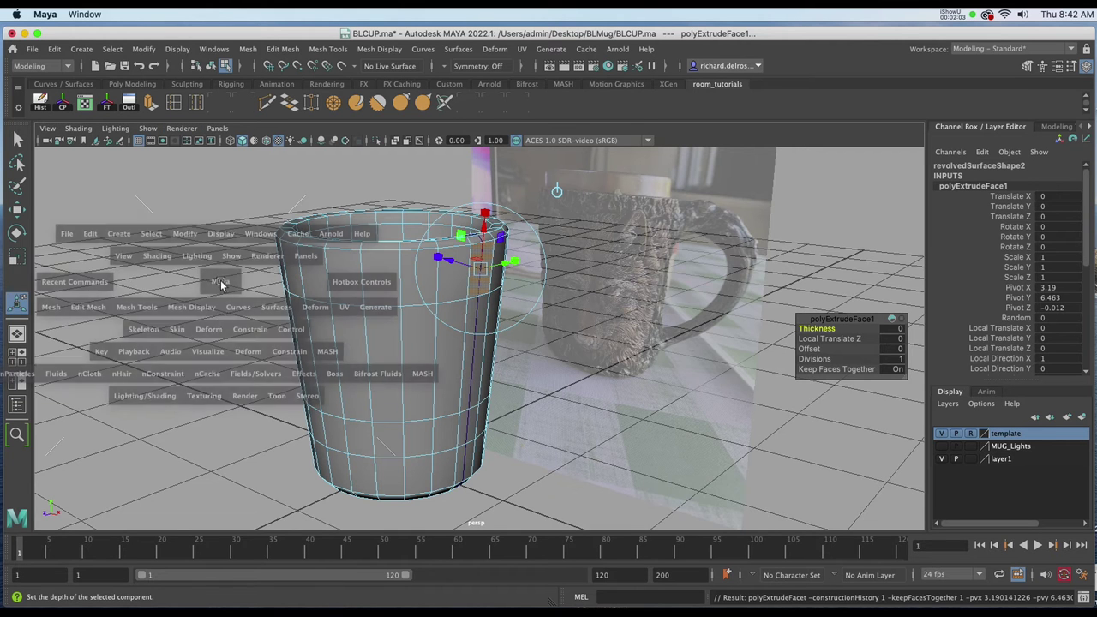
pyautogui.press('space')
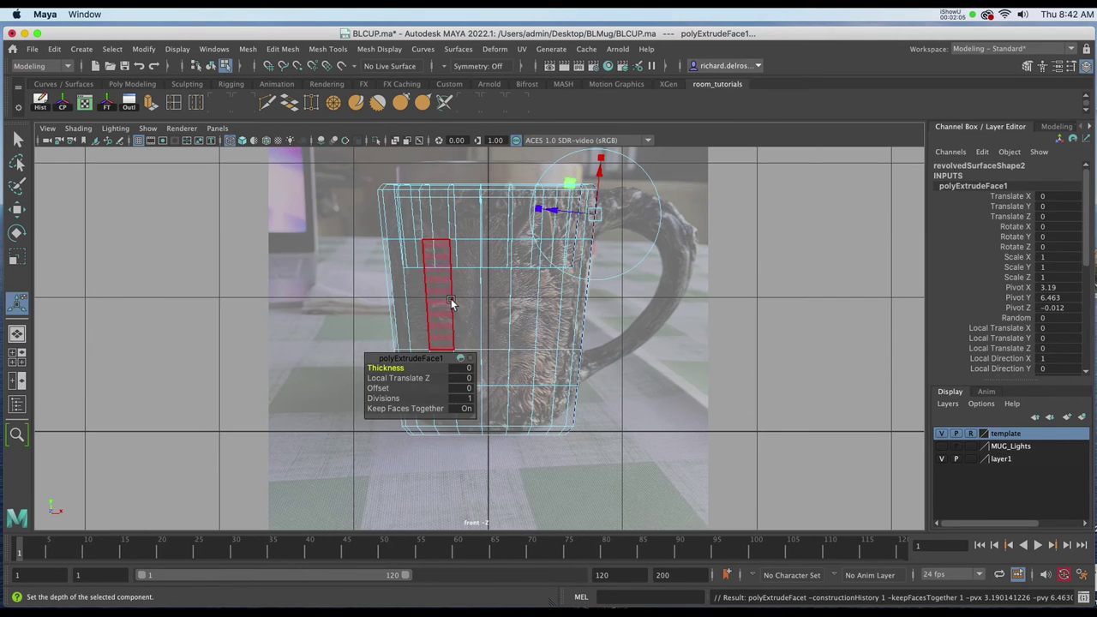
pyautogui.keyDown('alt'); pyautogui.moveTo(454, 240); pyautogui.dragTo(365, 277, button='middle'); pyautogui.keyUp('alt')
pyautogui.keyDown('alt'); pyautogui.moveTo(359, 244); pyautogui.dragTo(415, 523, button='right'); pyautogui.keyUp('alt')
pyautogui.keyDown('alt'); pyautogui.moveTo(488, 188); pyautogui.dragTo(499, 277, button='middle'); pyautogui.keyUp('alt')
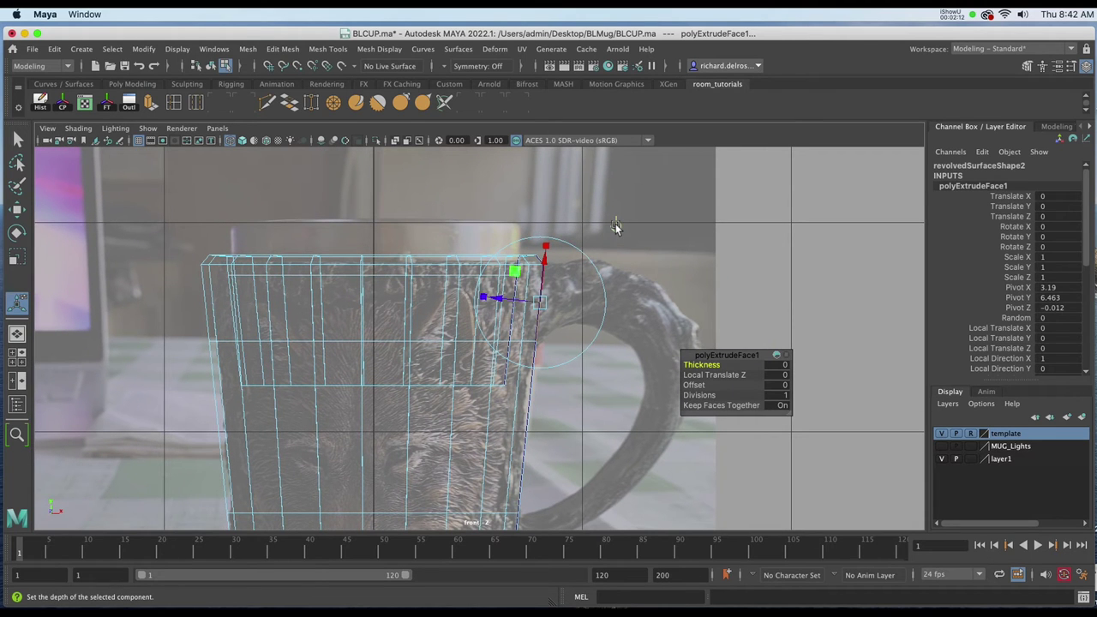
pyautogui.click(615, 226)
pyautogui.moveTo(731, 356); pyautogui.dragTo(830, 305)
pyautogui.click(801, 314)
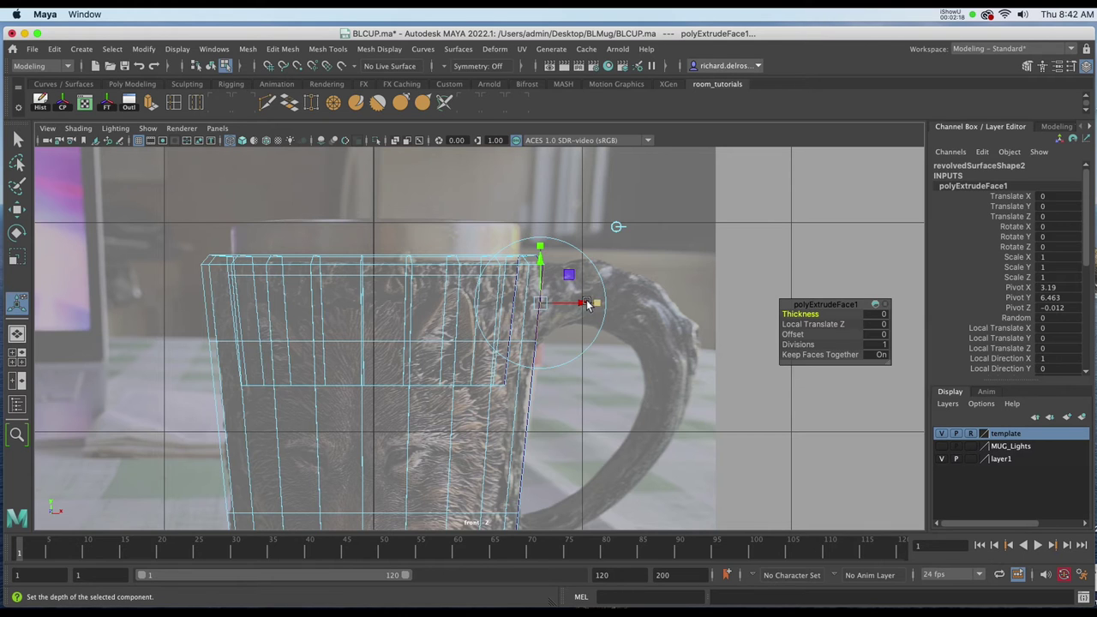
pyautogui.moveTo(596, 303); pyautogui.dragTo(648, 304)
pyautogui.moveTo(606, 264); pyautogui.dragTo(605, 260)
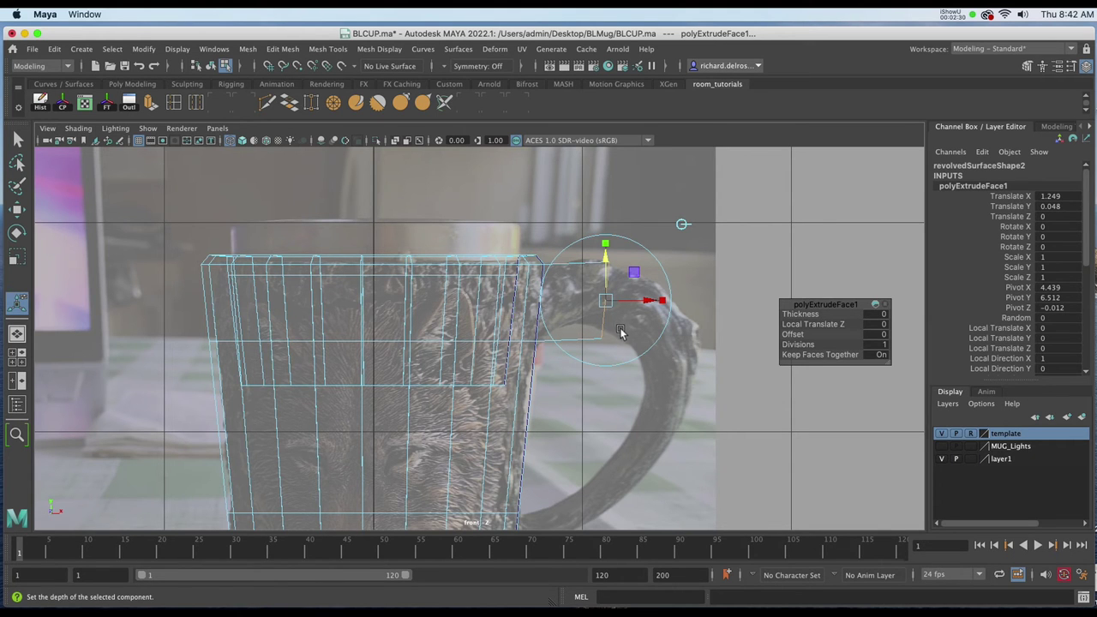
# - Rotate the extruded face to about -18.6 degrees in Z and shift it to about 1.0 in X and 0.13 in Y
pyautogui.keyDown('alt'); pyautogui.moveTo(619, 329); pyautogui.dragTo(587, 311, button='right'); pyautogui.keyUp('alt')
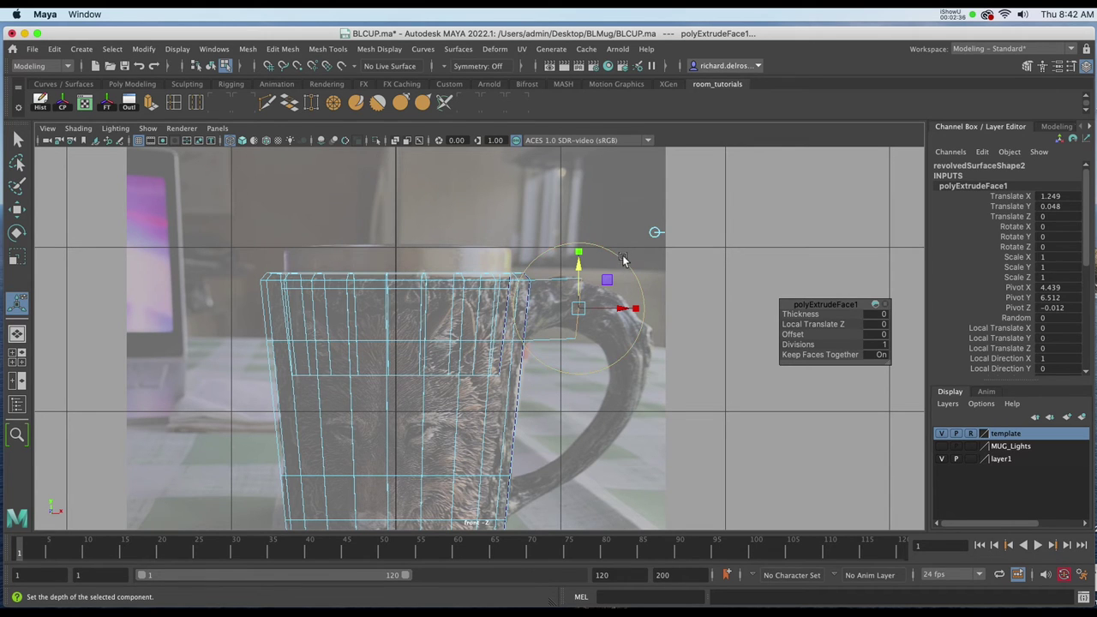
pyautogui.moveTo(624, 269); pyautogui.dragTo(627, 289)
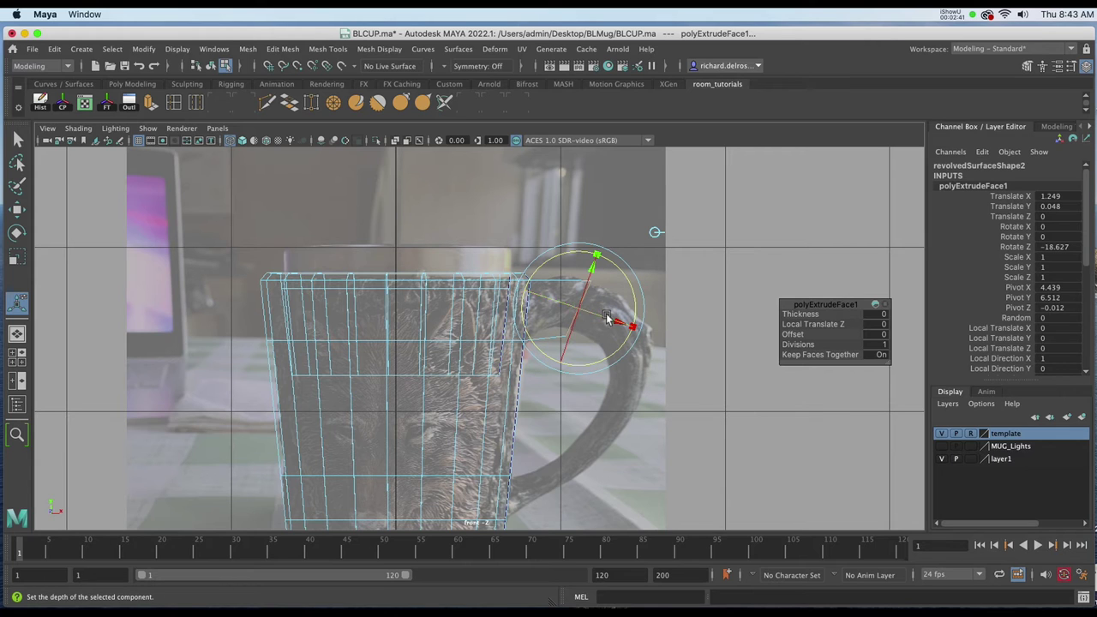
pyautogui.moveTo(615, 322); pyautogui.dragTo(603, 319)
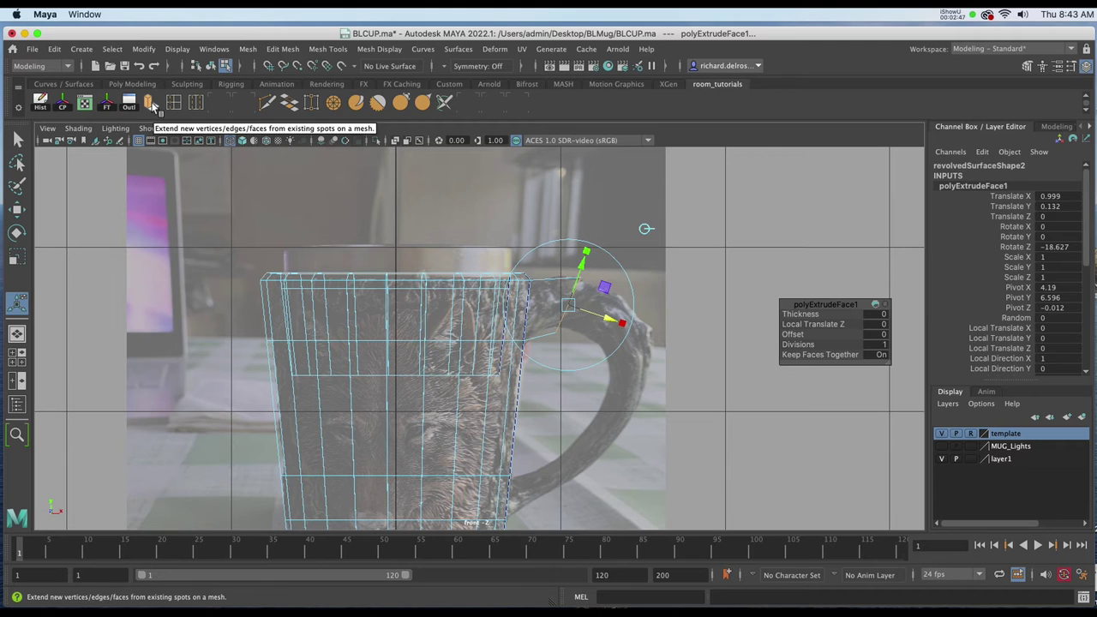
# - Extrude the end face again to the handle's outer bend, about 1.44 in X and -0.98 in Y, rotated about -43.6 degrees in Z
pyautogui.click(151, 103)
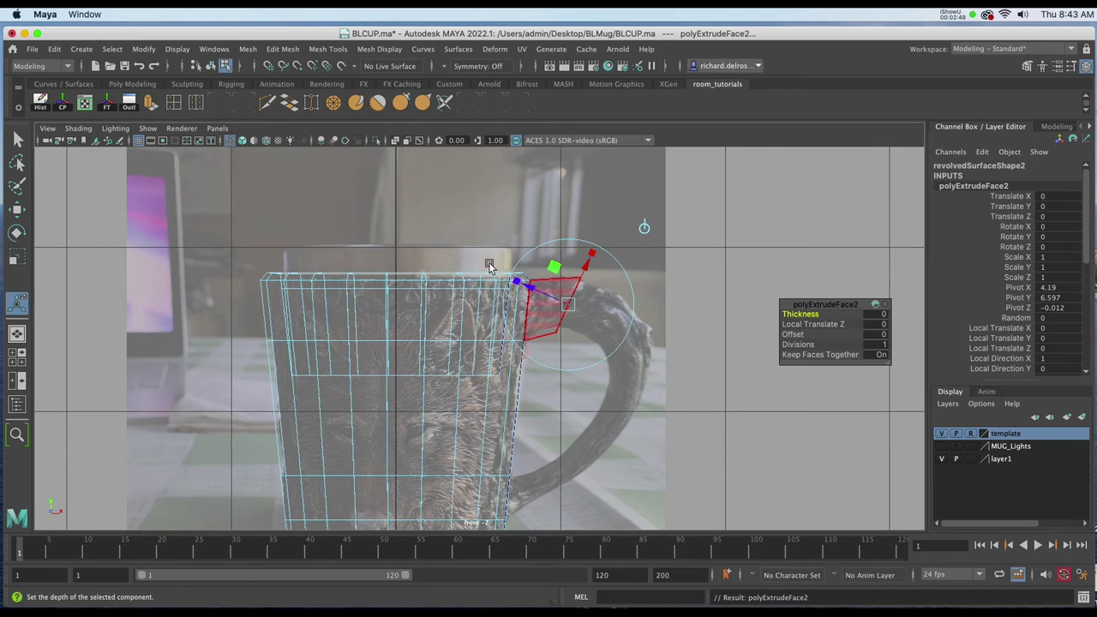
pyautogui.click(645, 229)
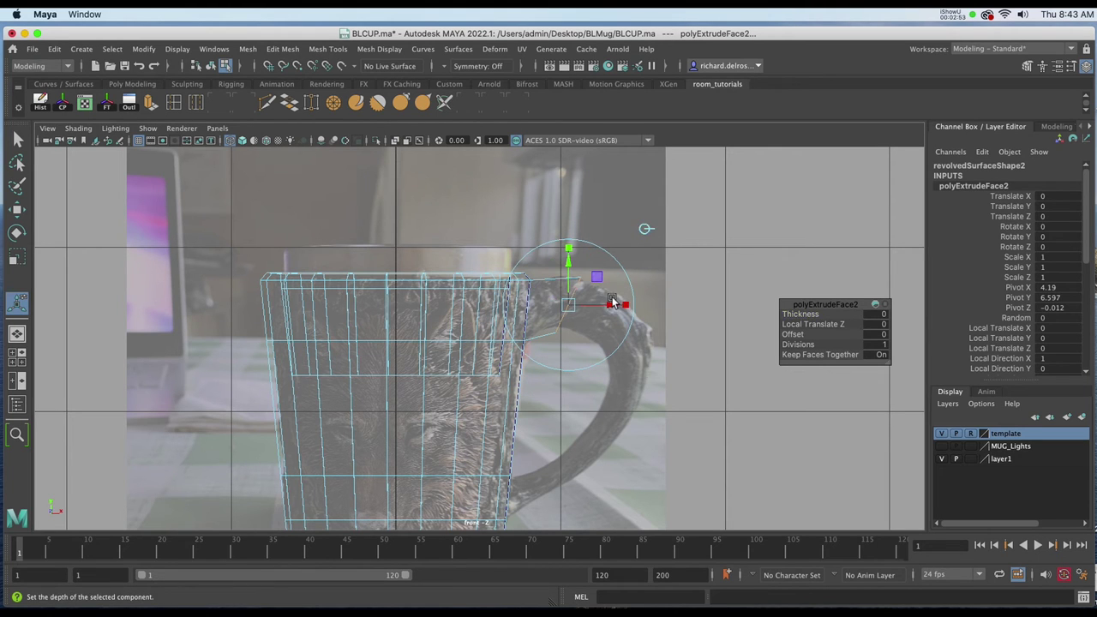
pyautogui.moveTo(610, 305); pyautogui.dragTo(682, 313)
pyautogui.moveTo(638, 260); pyautogui.dragTo(637, 289)
pyautogui.click(703, 321)
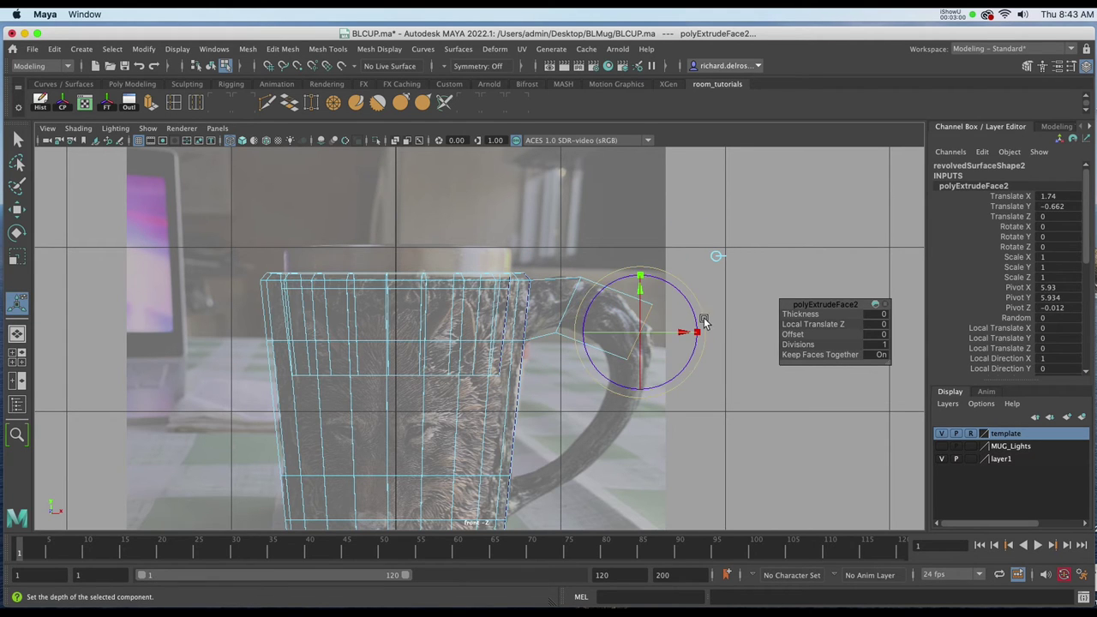
pyautogui.moveTo(674, 377); pyautogui.dragTo(633, 389)
pyautogui.moveTo(668, 302); pyautogui.dragTo(655, 315)
# - Extrude the end face down the outer side of the handle and tilt it to follow the curve in the photo
pyautogui.scroll(1, 642, 329)
pyautogui.keyDown('alt'); pyautogui.moveTo(642, 329); pyautogui.dragTo(614, 265, button='middle'); pyautogui.keyUp('alt')
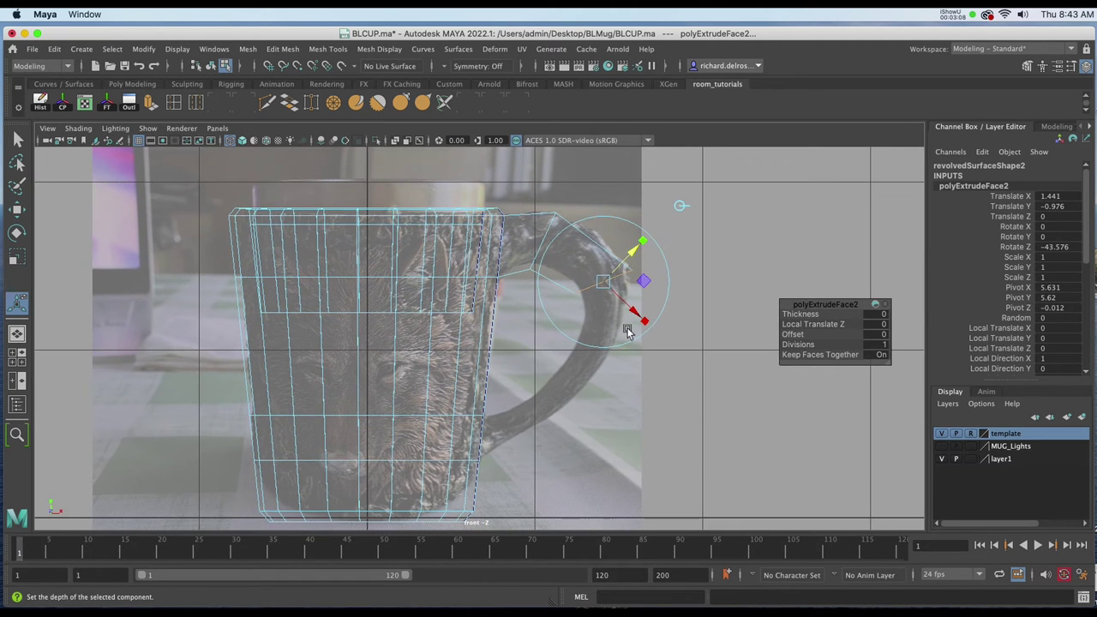
pyautogui.hotkey('ctrl', 'e')
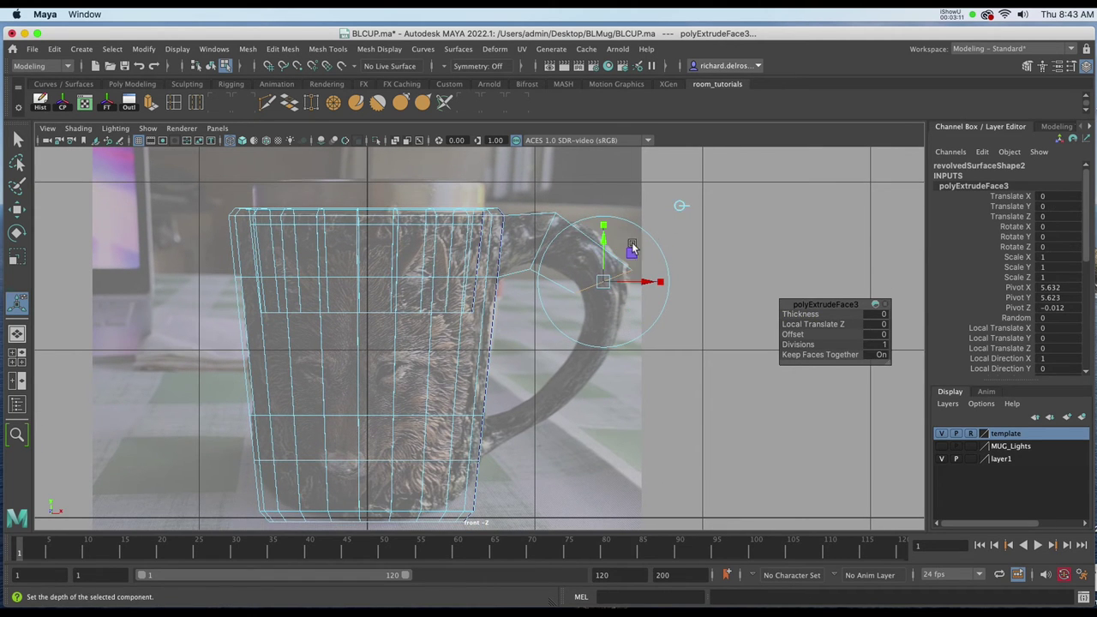
pyautogui.moveTo(605, 244); pyautogui.dragTo(579, 347)
pyautogui.click(653, 347)
pyautogui.click(626, 304)
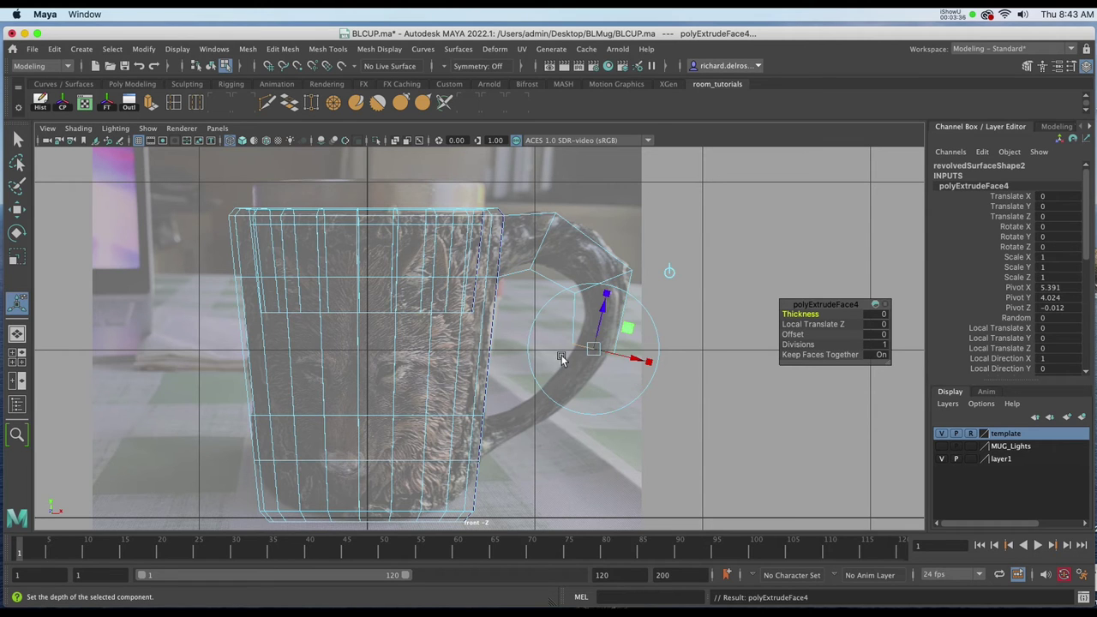
# - Extrude the end face again along the handle's lower curve, about -0.85 in local X and -1.58 in local Z, angled toward the cup
pyautogui.hotkey('ctrl', 'e')
pyautogui.moveTo(595, 334); pyautogui.dragTo(585, 431)
pyautogui.click(607, 392)
pyautogui.click(586, 365)
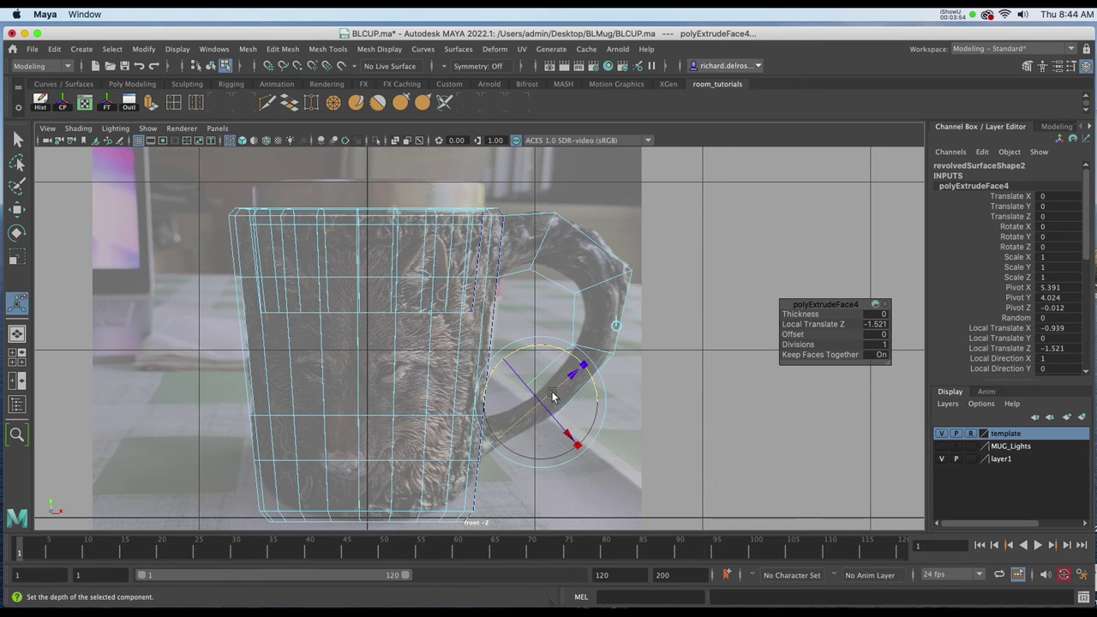
pyautogui.moveTo(543, 400); pyautogui.dragTo(533, 403)
pyautogui.moveTo(570, 437); pyautogui.dragTo(570, 441)
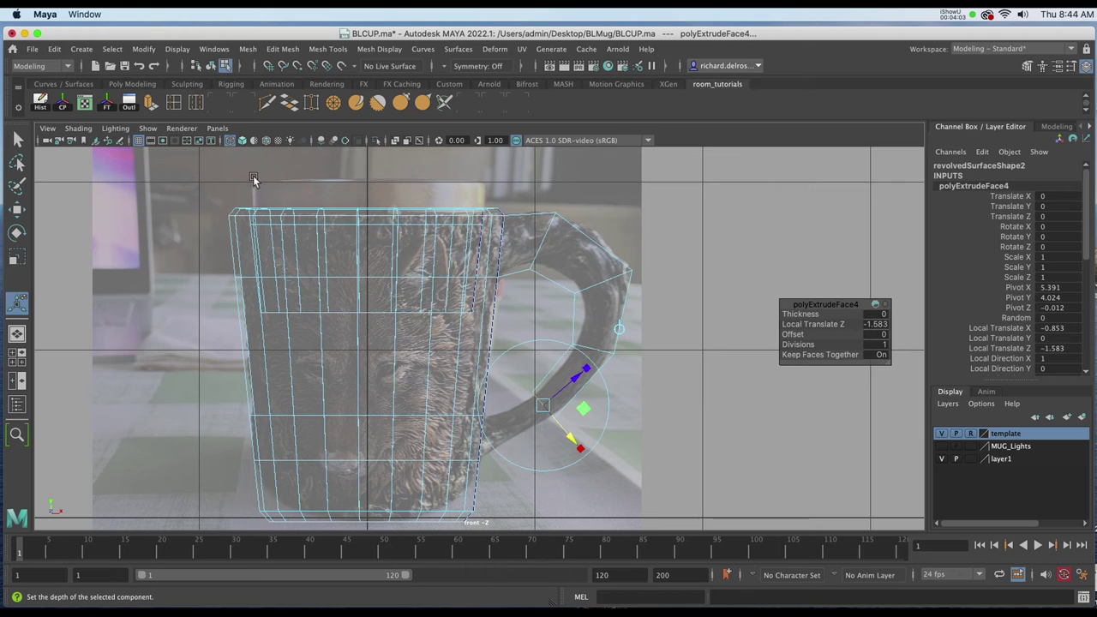
# - Move the handle's end face closer to the cup, about -1.31 in local X and -2.22 in local Z, and rotate it toward the lower joint
pyautogui.click(618, 329)
pyautogui.click(669, 273)
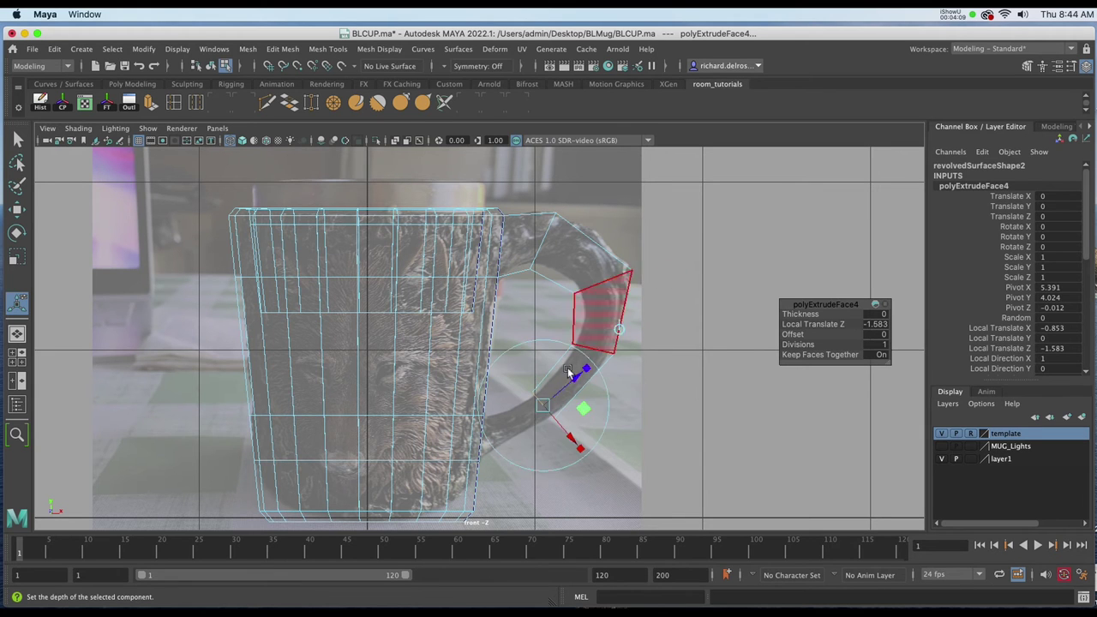
pyautogui.moveTo(572, 373); pyautogui.dragTo(550, 397)
pyautogui.moveTo(521, 364); pyautogui.dragTo(479, 424)
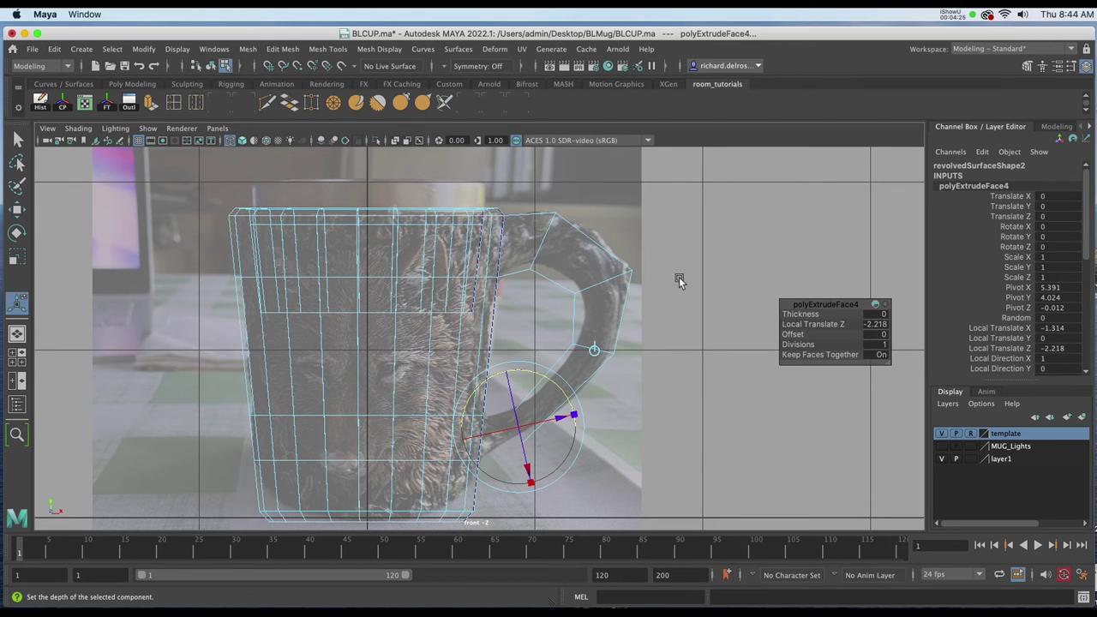
pyautogui.press('space')
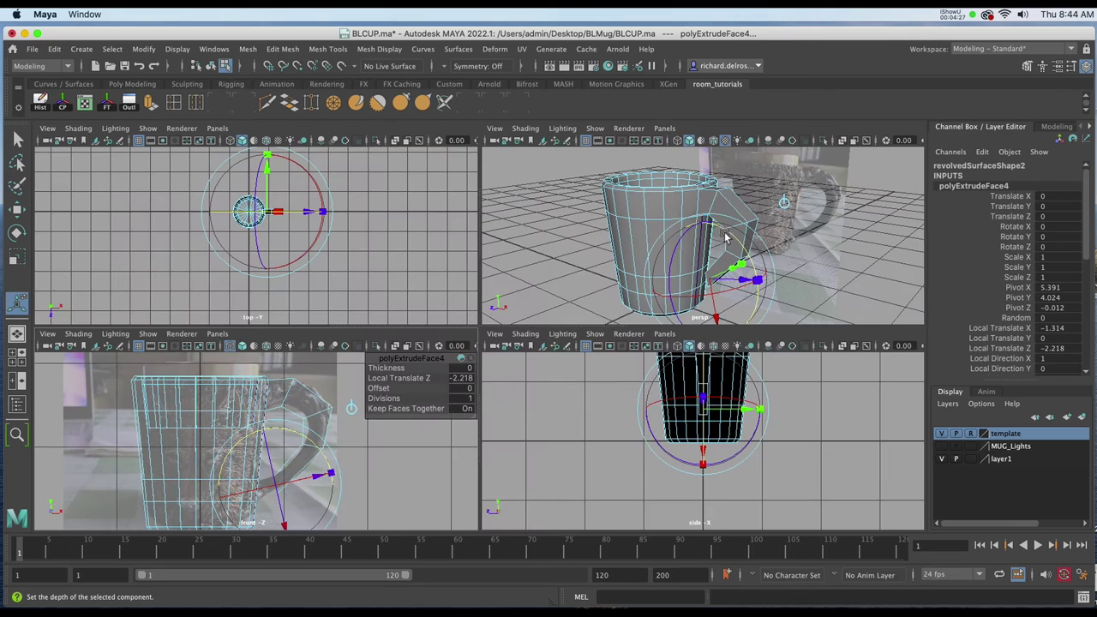
# - Return the mug to object mode and preview it smoothed in an enlarged perspective view
pyautogui.press('space')
pyautogui.keyDown('alt'); pyautogui.moveTo(507, 296); pyautogui.dragTo(549, 296); pyautogui.keyUp('alt')
pyautogui.moveTo(482, 268); pyautogui.dragTo(549, 254, button='right')
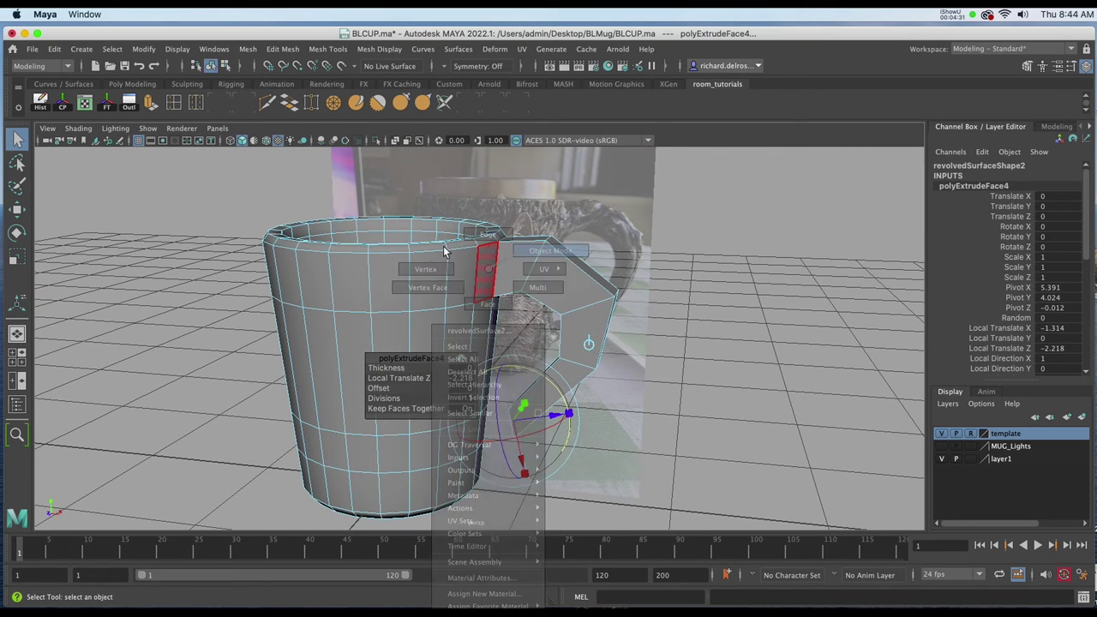
pyautogui.keyDown('alt'); pyautogui.moveTo(407, 281); pyautogui.dragTo(479, 291); pyautogui.keyUp('alt')
pyautogui.press('3')
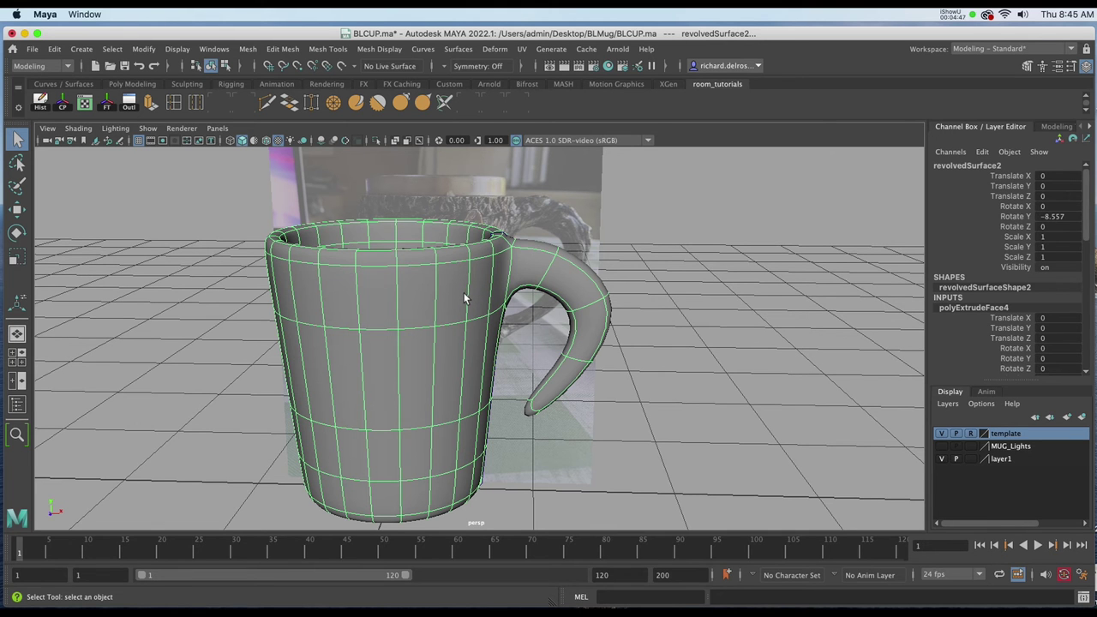
# - Turn off the smooth preview and delete the end face of the handle's lower end
pyautogui.press('1')
pyautogui.keyDown('alt'); pyautogui.moveTo(519, 335); pyautogui.dragTo(536, 299); pyautogui.keyUp('alt')
pyautogui.keyDown('alt'); pyautogui.moveTo(536, 299); pyautogui.dragTo(587, 566, button='right'); pyautogui.keyUp('alt')
pyautogui.moveTo(592, 355); pyautogui.dragTo(582, 357, button='right')
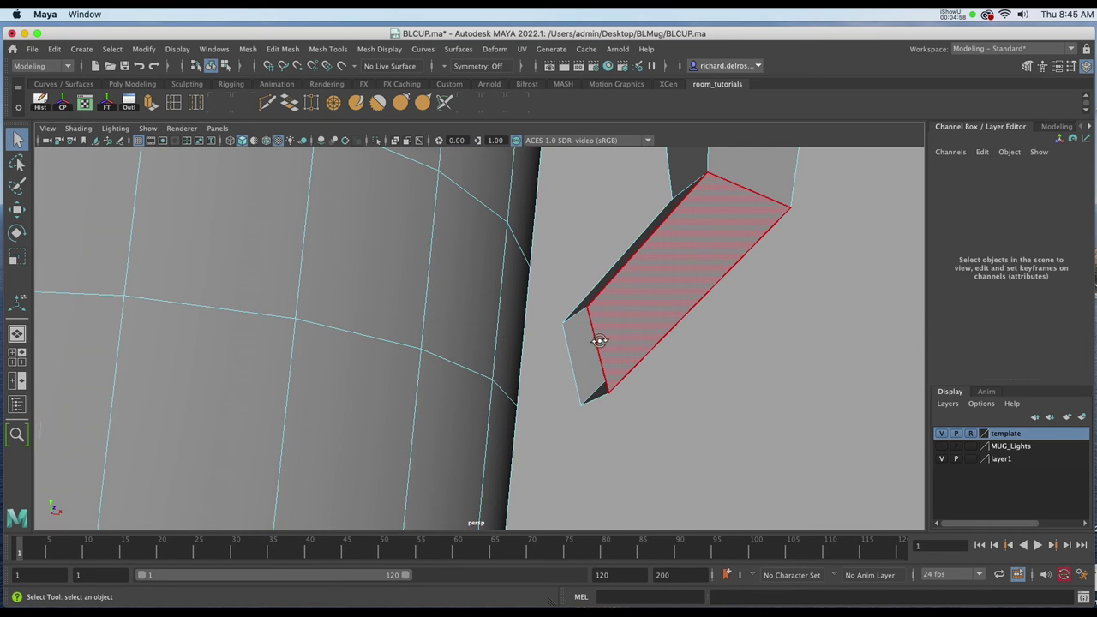
pyautogui.keyDown('alt'); pyautogui.moveTo(597, 335); pyautogui.dragTo(402, 282); pyautogui.keyUp('alt')
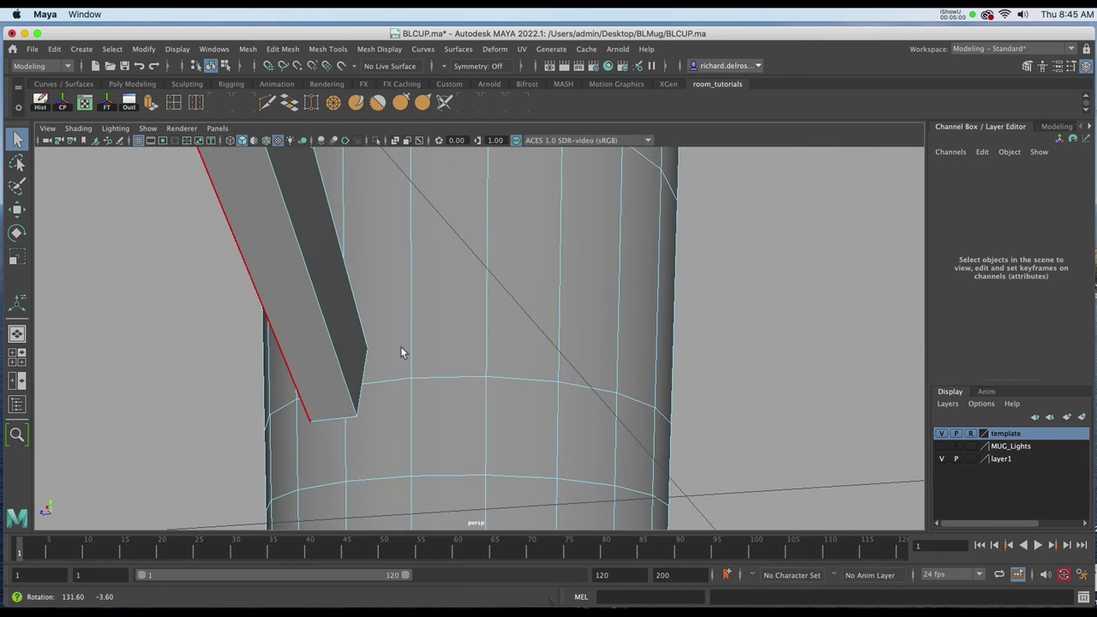
# - Delete the cup wall face opposite the handle's lower end to open a hole for the joint
pyautogui.click(382, 409)
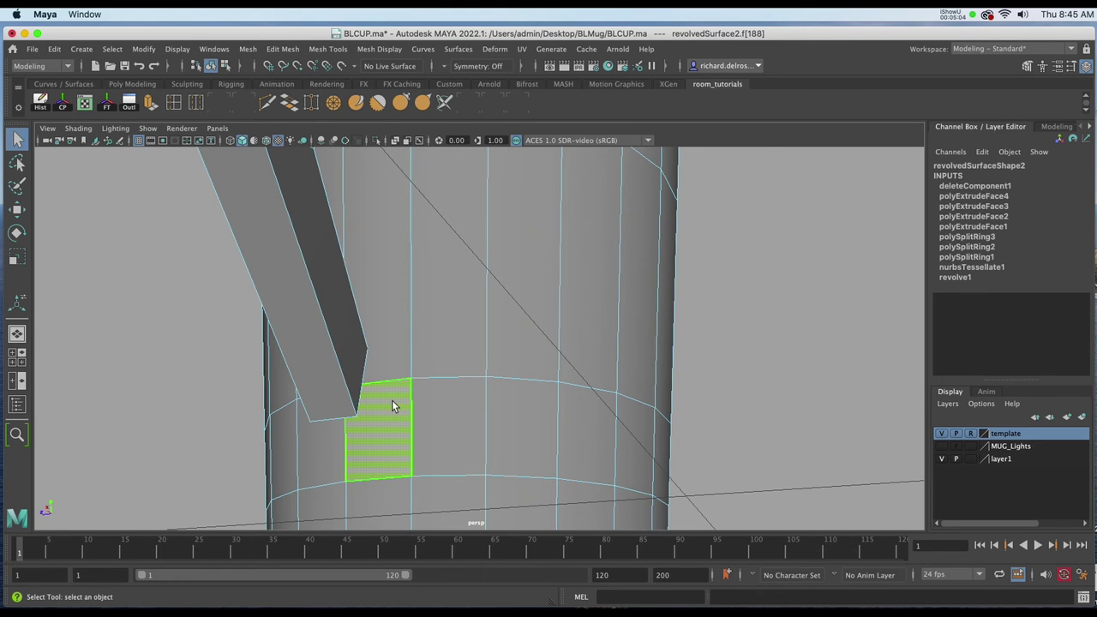
pyautogui.moveTo(392, 400)
pyautogui.mouseDown(button='right')
pyautogui.moveTo(397, 367)
pyautogui.moveTo(387, 409)
pyautogui.mouseUp(button='right')
pyautogui.press('Delete')
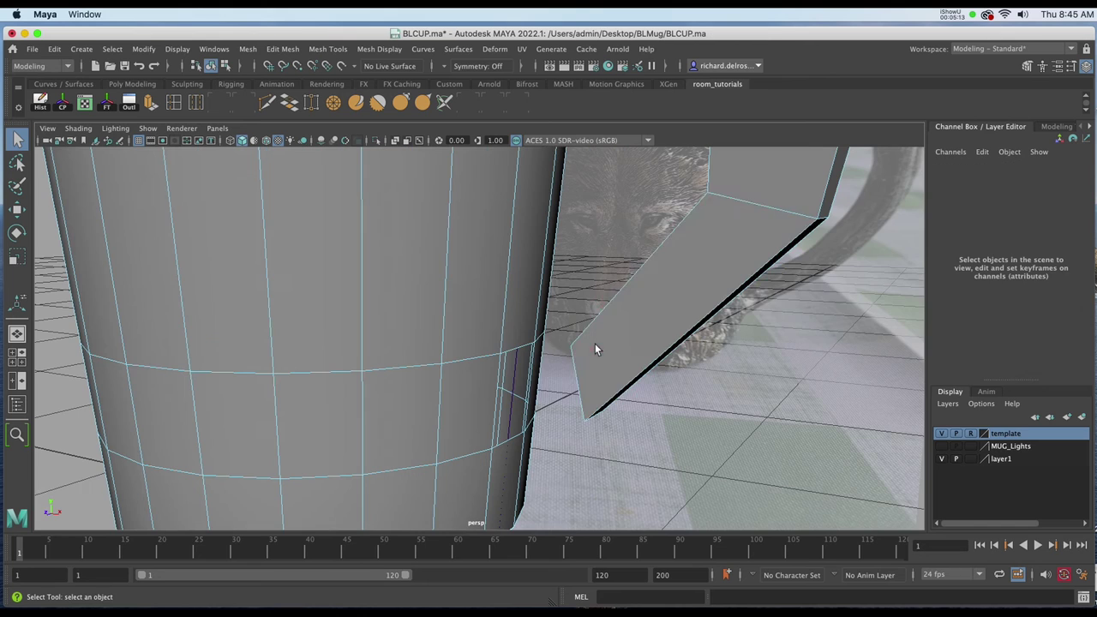
# - Use Target Weld to merge the near upper vertex of the handle's open end with the matching corner of the cup hole
pyautogui.moveTo(595, 342); pyautogui.dragTo(548, 339, button='right')
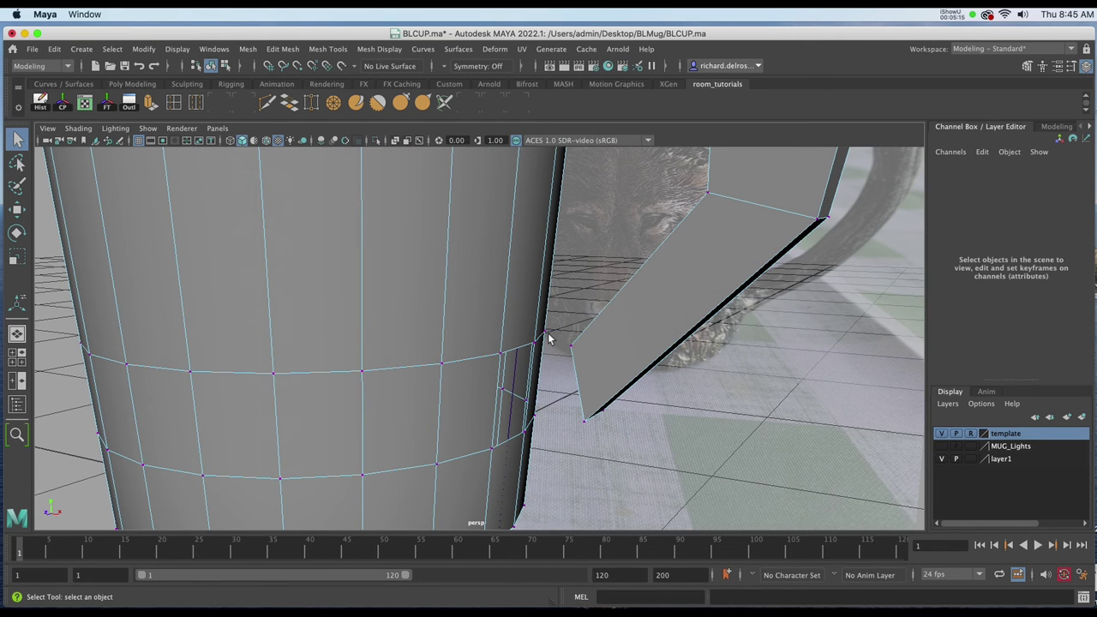
pyautogui.click(1027, 66)
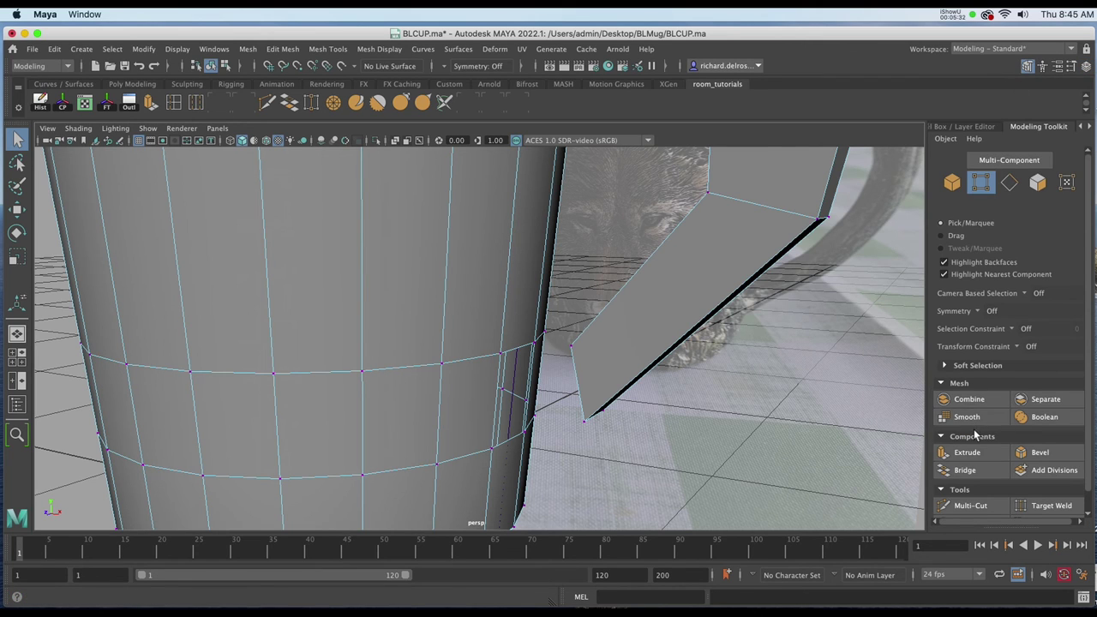
pyautogui.scroll(-2, 1085, 467)
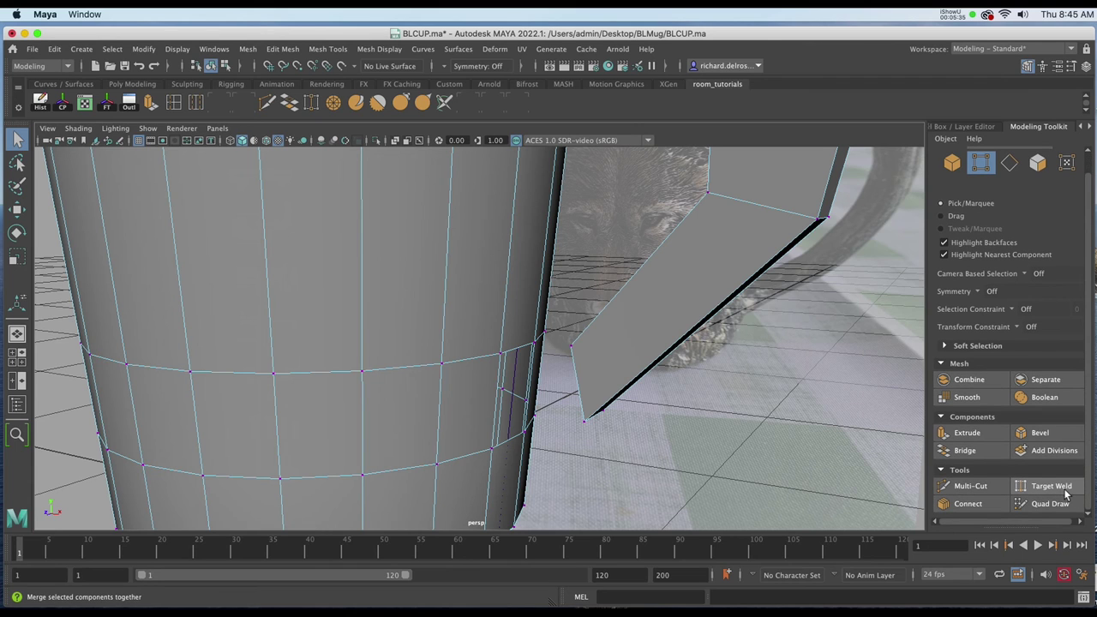
pyautogui.click(1019, 488)
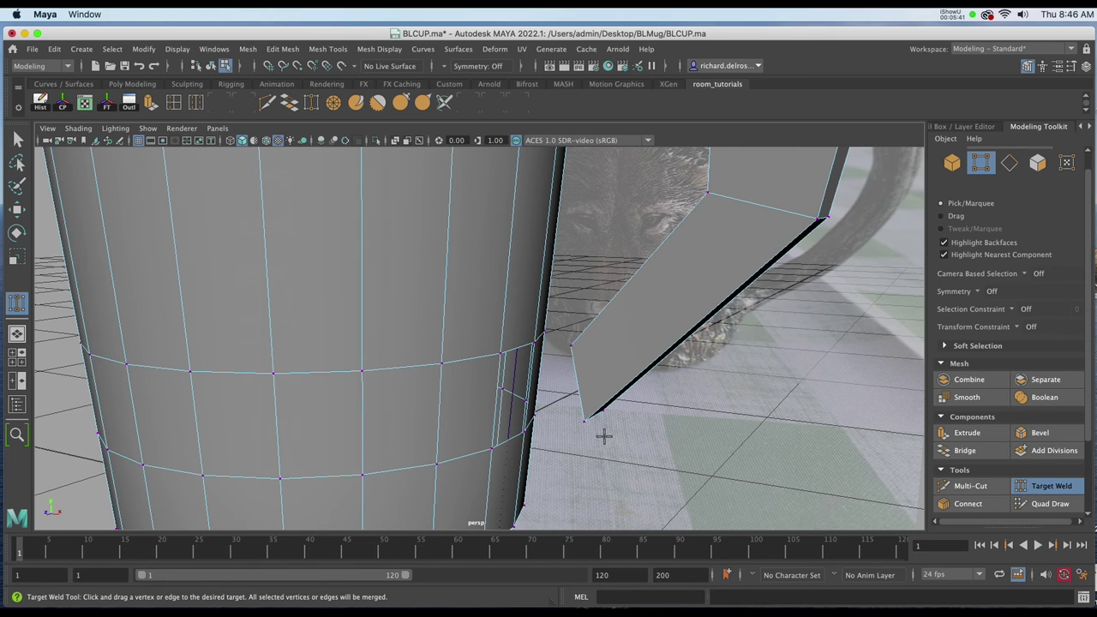
pyautogui.keyDown('alt'); pyautogui.moveTo(577, 396); pyautogui.dragTo(599, 536, button='right'); pyautogui.keyUp('alt')
pyautogui.keyDown('alt'); pyautogui.moveTo(598, 525); pyautogui.dragTo(568, 423); pyautogui.keyUp('alt')
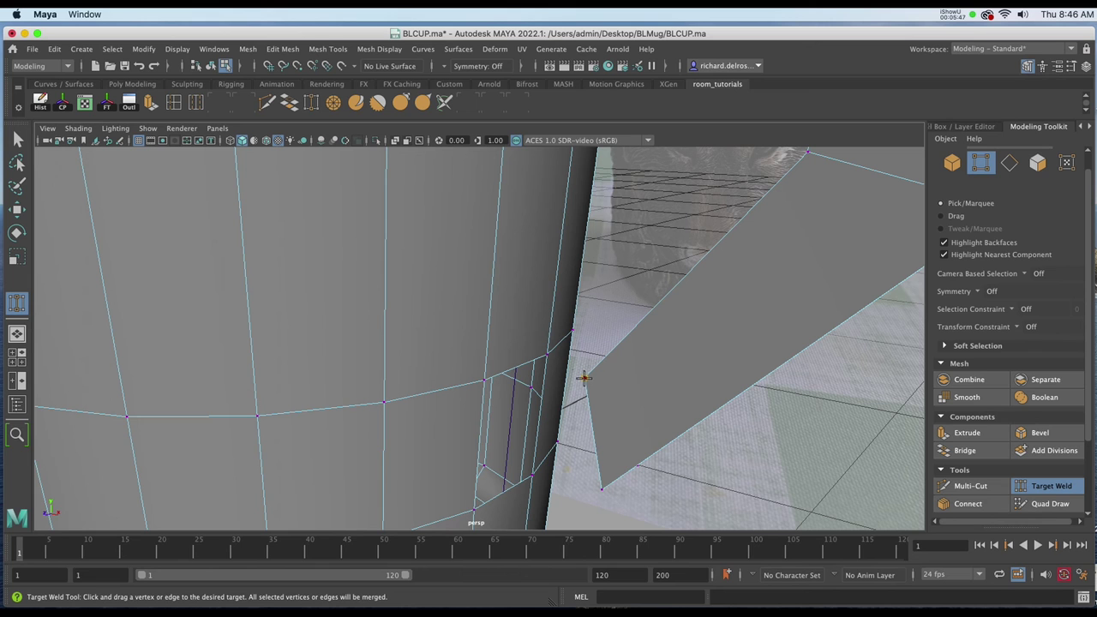
pyautogui.moveTo(582, 377); pyautogui.dragTo(482, 380)
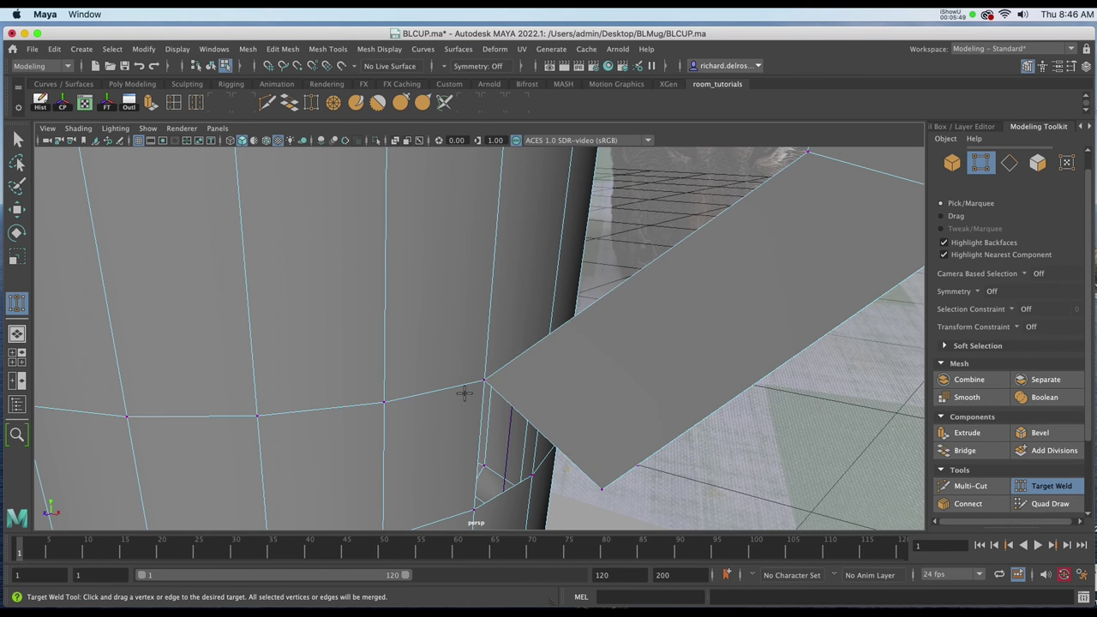
# - Weld the remaining vertices of the handle's open end to the other corners of the cup hole
pyautogui.keyDown('alt'); pyautogui.moveTo(546, 422); pyautogui.dragTo(403, 434); pyautogui.keyUp('alt')
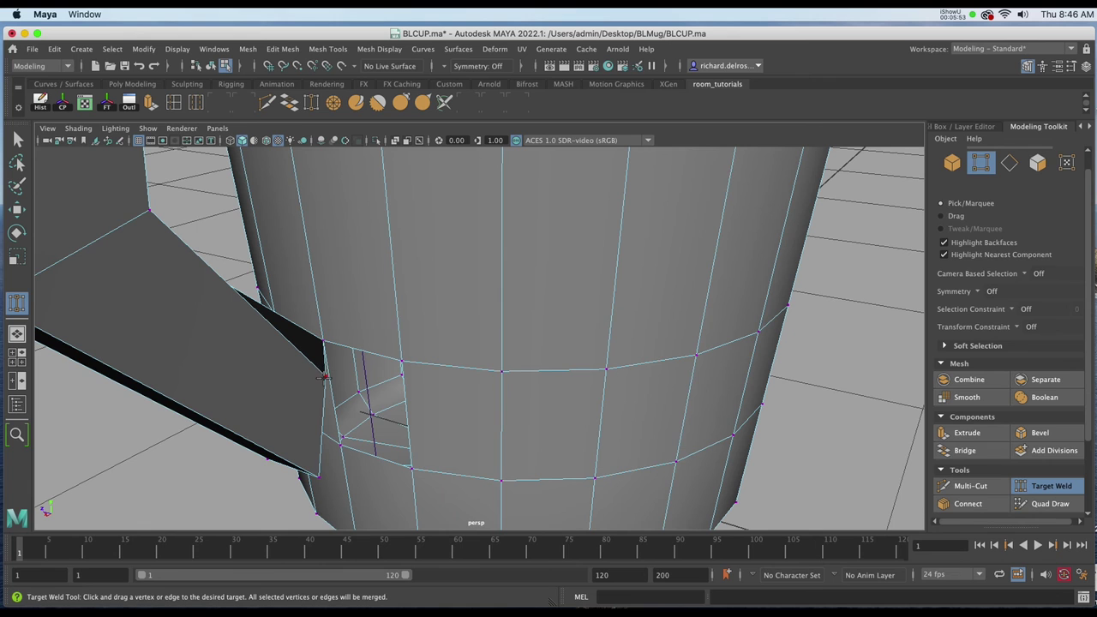
pyautogui.moveTo(336, 372); pyautogui.dragTo(400, 362)
pyautogui.keyDown('alt'); pyautogui.moveTo(358, 421); pyautogui.dragTo(480, 411); pyautogui.keyUp('alt')
pyautogui.keyDown('alt'); pyautogui.moveTo(479, 411); pyautogui.dragTo(471, 334, button='right'); pyautogui.keyUp('alt')
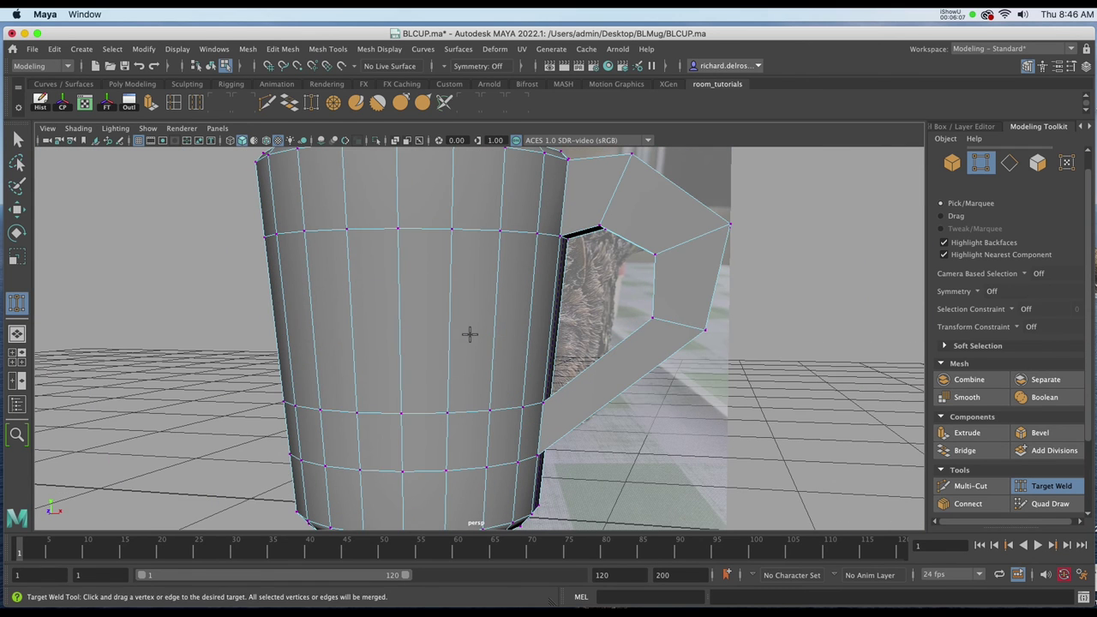
# - Preview the joined mug smoothed, inspect the handle's connections to the cup, and return to the unsmoothed display
pyautogui.press('w')
pyautogui.scroll(-3, 467, 330)
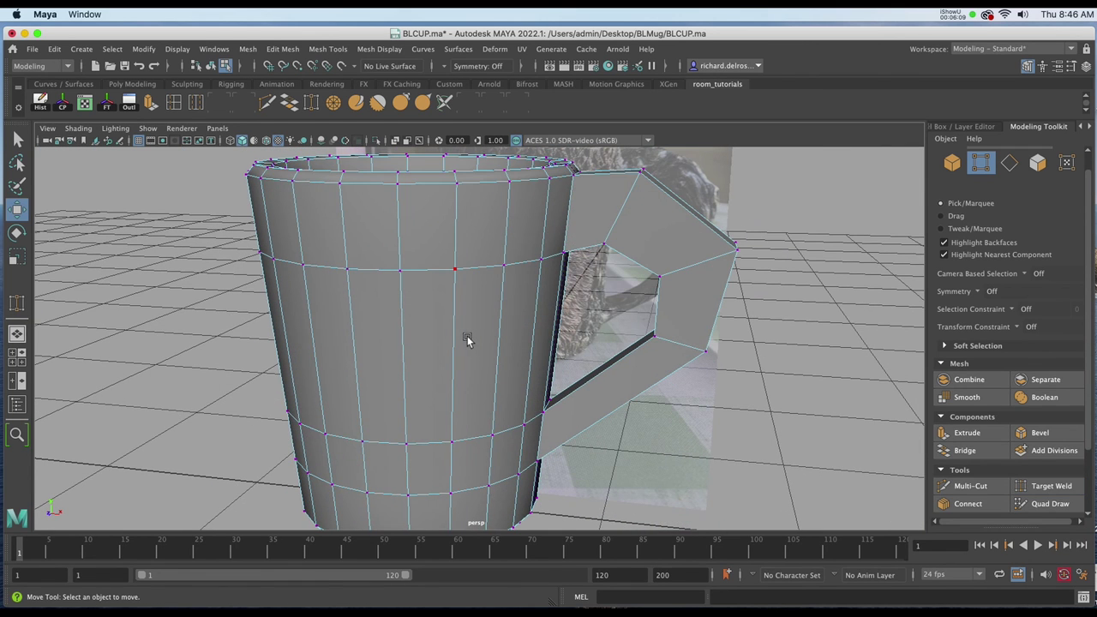
pyautogui.press('3')
pyautogui.keyDown('alt'); pyautogui.moveTo(467, 355); pyautogui.dragTo(574, 271); pyautogui.keyUp('alt')
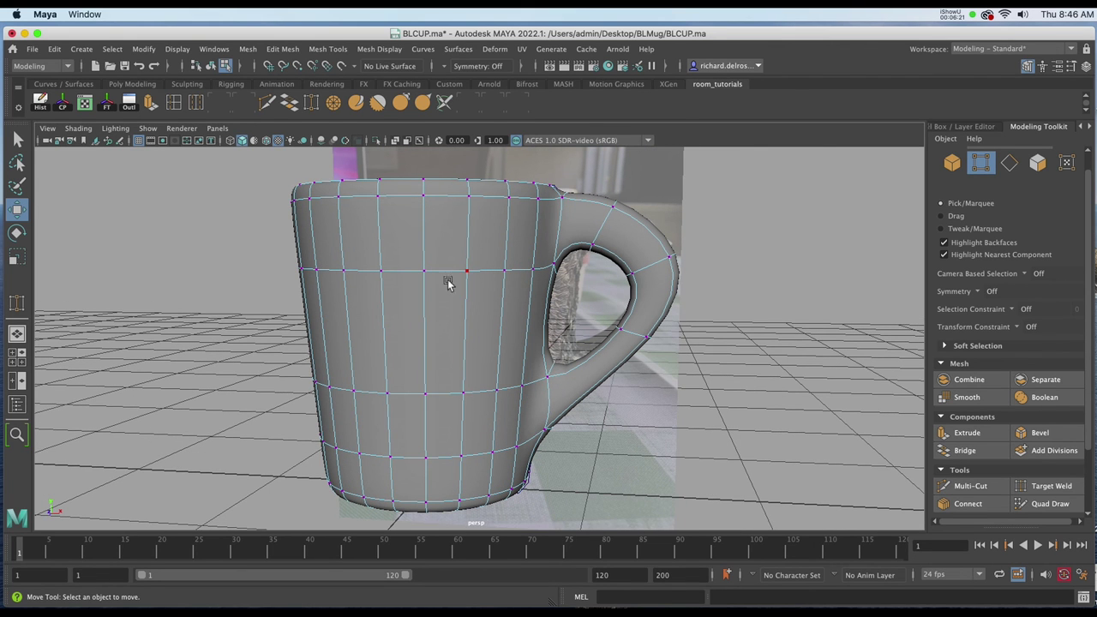
pyautogui.keyDown('alt'); pyautogui.moveTo(500, 279); pyautogui.dragTo(533, 276); pyautogui.keyUp('alt')
pyautogui.press('1')
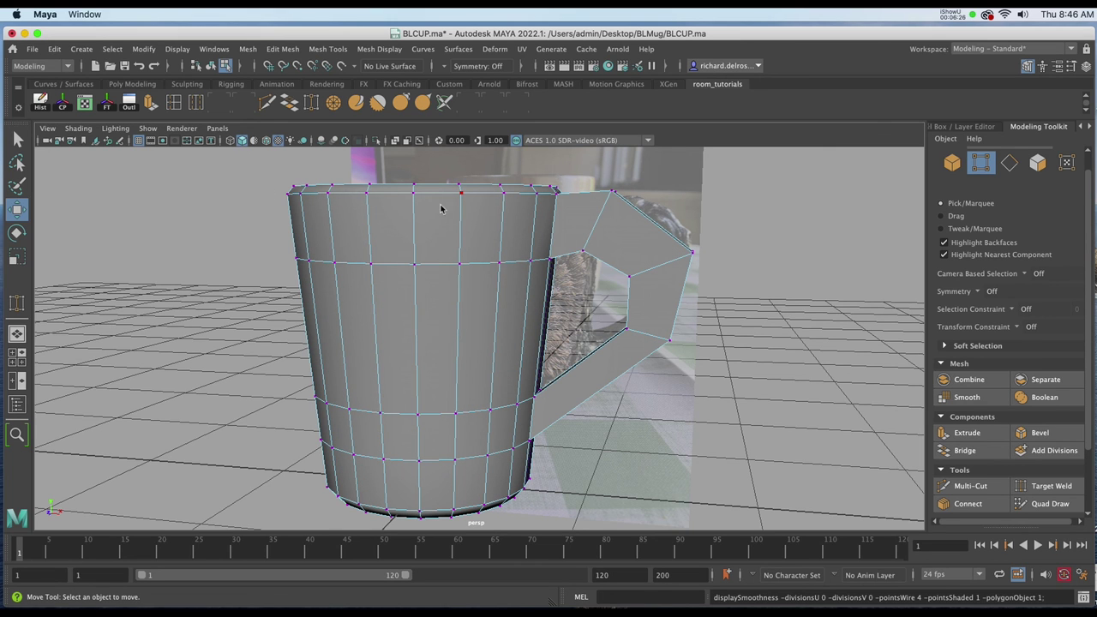
# - Insert an edge loop around the handle beside its upper joint and another beside its lower joint with the cup
pyautogui.moveTo(440, 206); pyautogui.dragTo(463, 191, button='right')
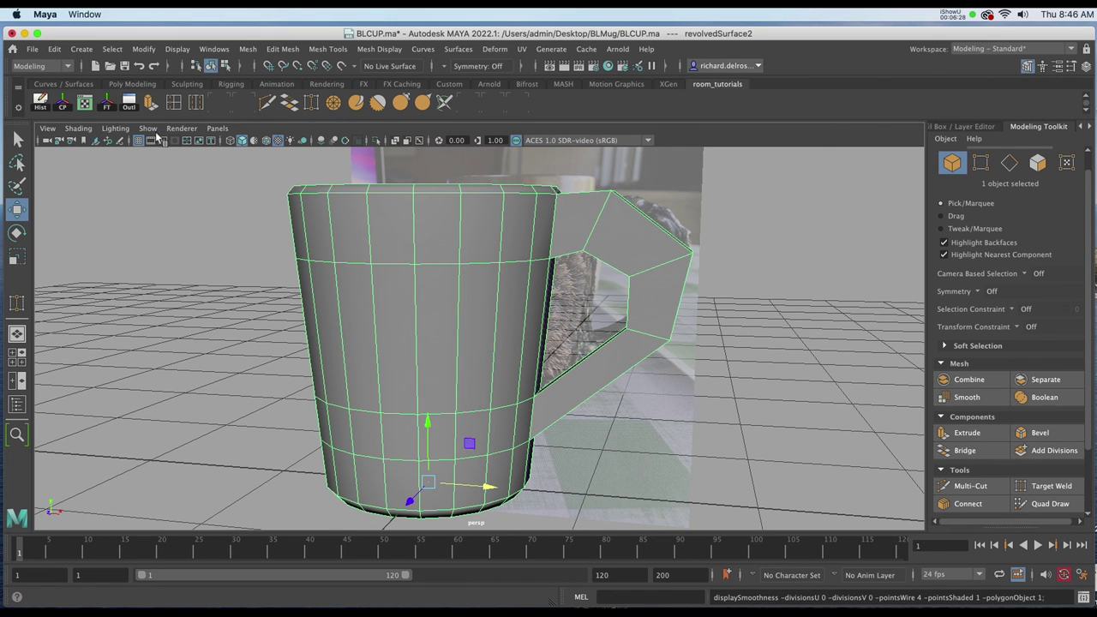
pyautogui.click(172, 104)
pyautogui.scroll(3, 394, 238)
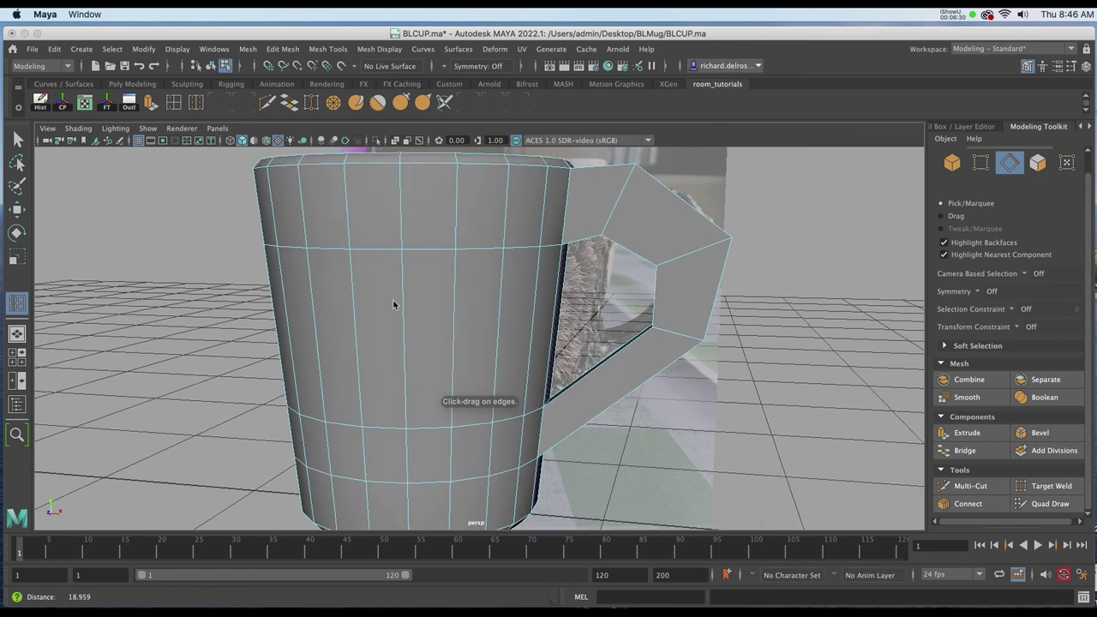
pyautogui.keyDown('alt'); pyautogui.moveTo(419, 253); pyautogui.dragTo(377, 355, button='middle'); pyautogui.keyUp('alt')
pyautogui.keyDown('alt'); pyautogui.moveTo(517, 268); pyautogui.dragTo(553, 263); pyautogui.keyUp('alt')
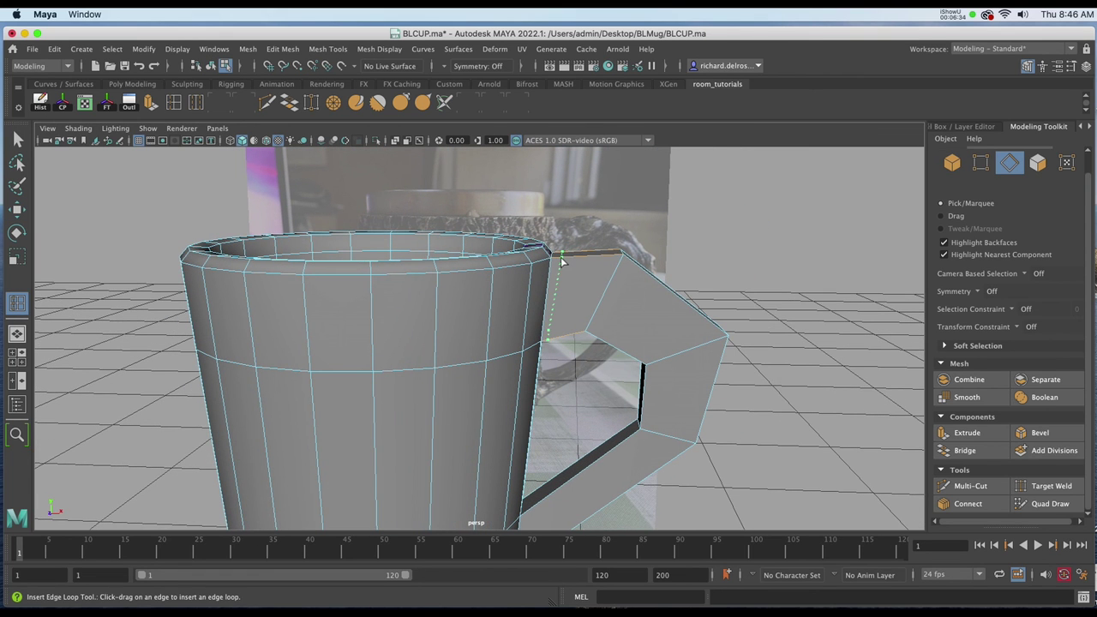
pyautogui.click(556, 264)
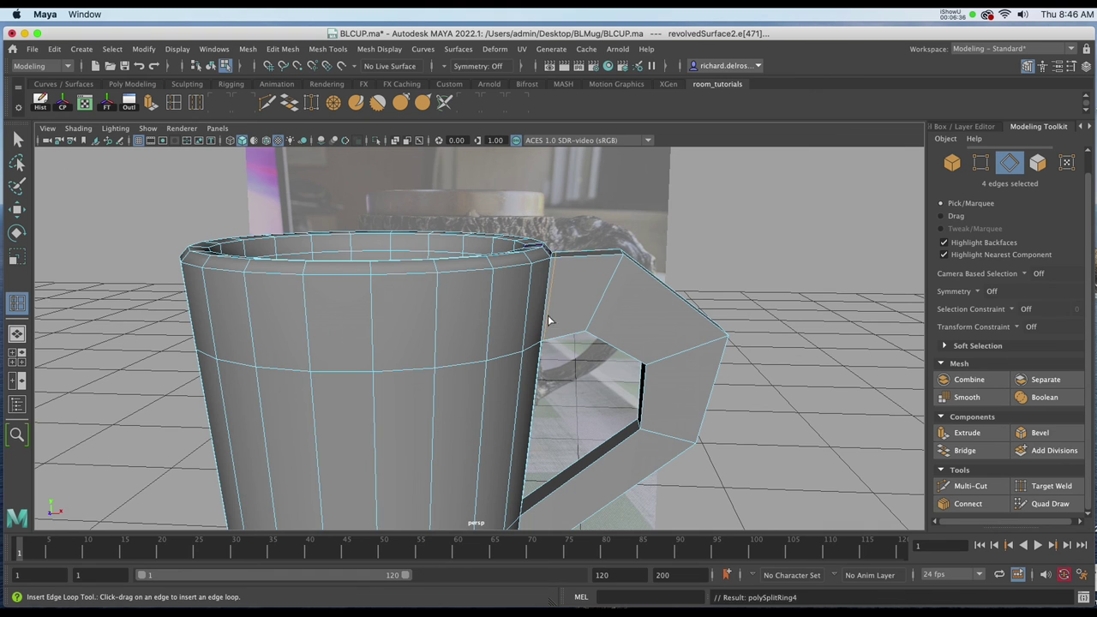
pyautogui.keyDown('alt'); pyautogui.moveTo(516, 337); pyautogui.dragTo(498, 234); pyautogui.keyUp('alt')
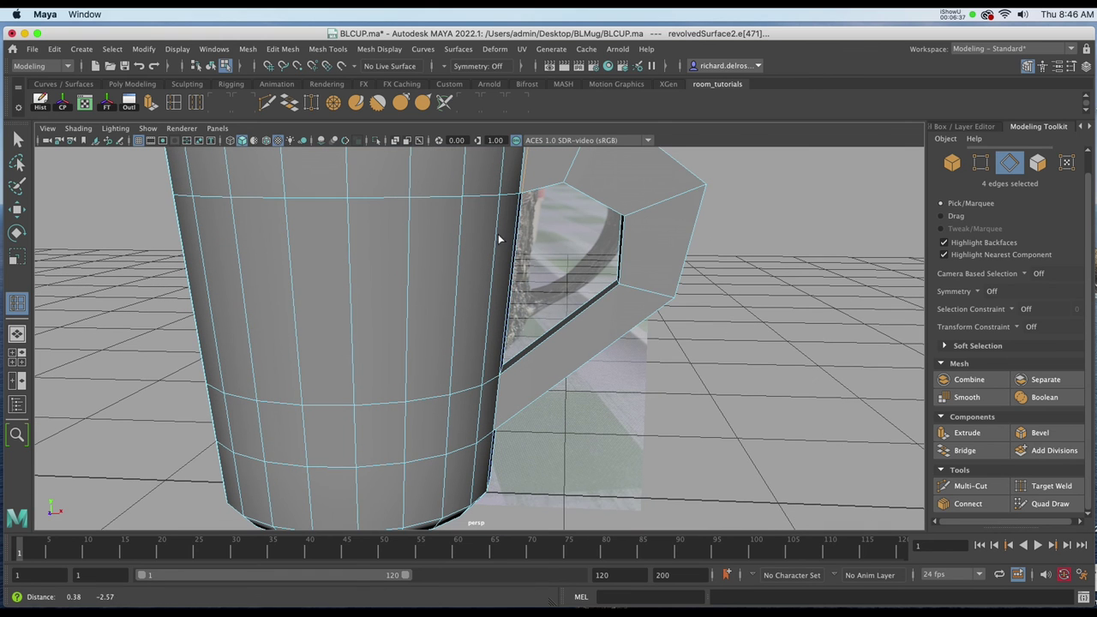
pyautogui.click(504, 371)
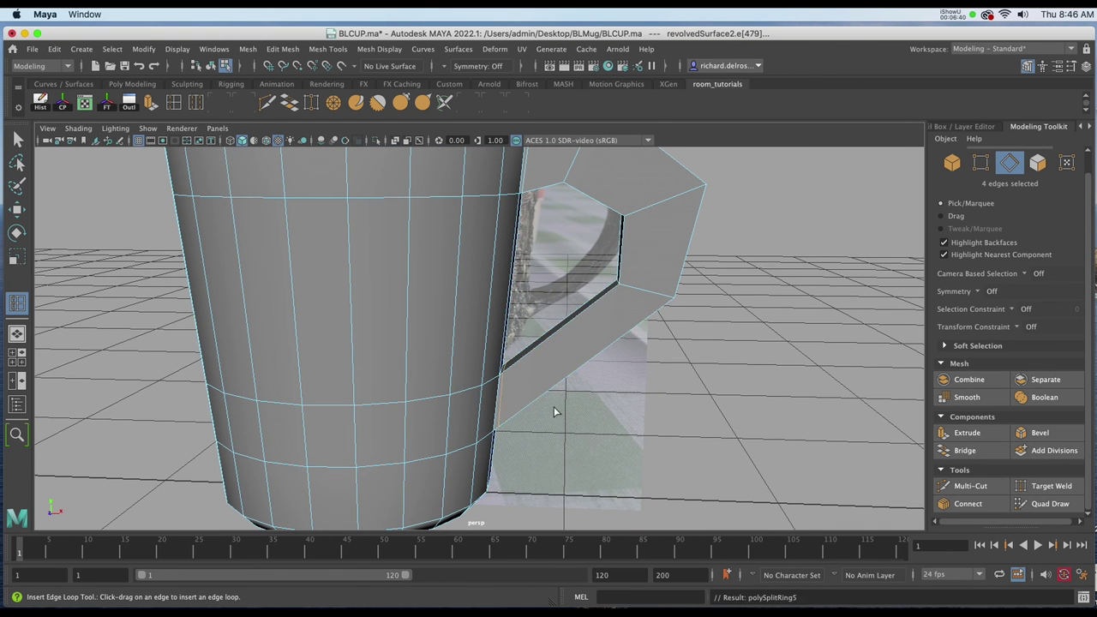
# - Preview the mug smoothed and check the handle's shape in the four-view layout
pyautogui.press('3')
pyautogui.keyDown('alt'); pyautogui.moveTo(557, 408); pyautogui.dragTo(576, 386); pyautogui.keyUp('alt')
pyautogui.press('space')
pyautogui.keyDown('alt'); pyautogui.moveTo(625, 257); pyautogui.dragTo(657, 226); pyautogui.keyUp('alt')
# - Select the whole mug in object mode and hide the template layer, keeping only the model in an enlarged perspective view
pyautogui.press('w')
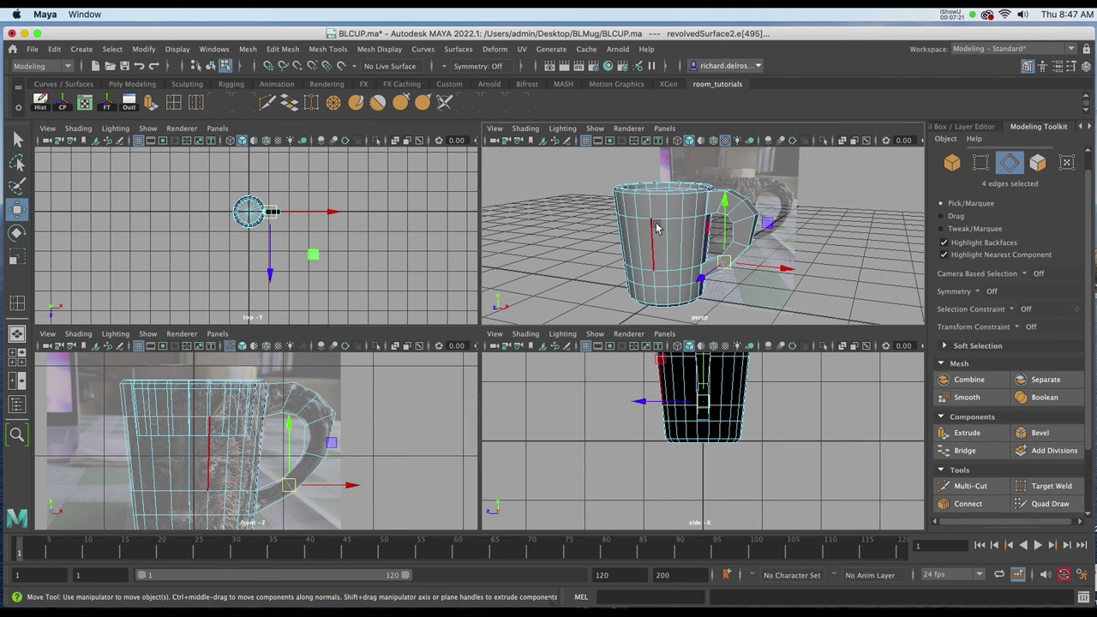
pyautogui.rightClick(657, 225)
pyautogui.click(718, 206)
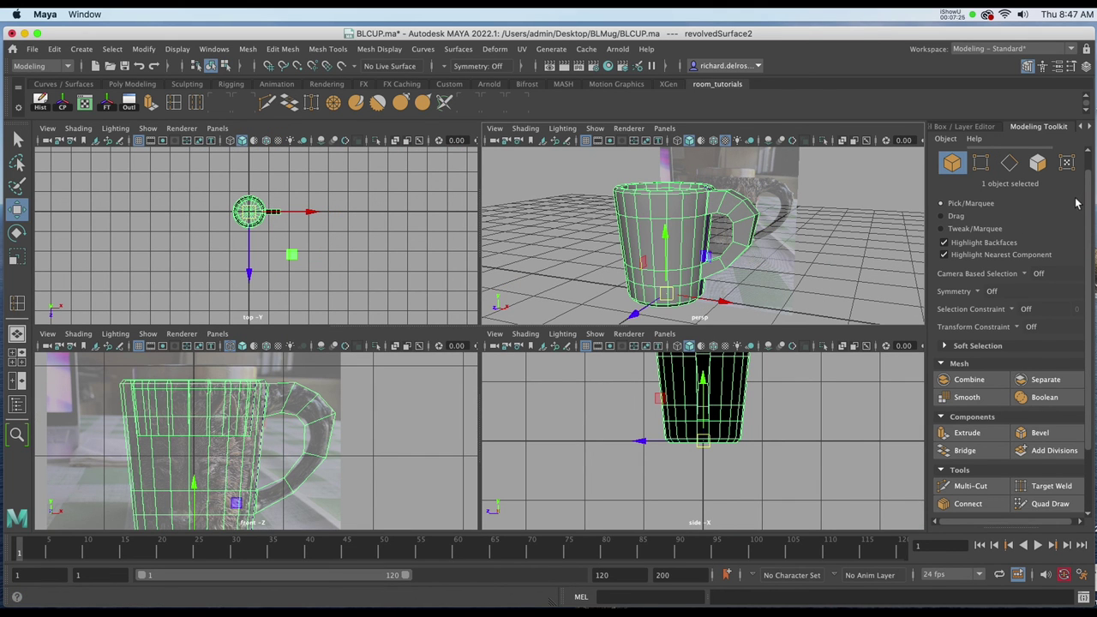
pyautogui.hotkey('ctrl', 'a')
pyautogui.hotkey('ctrl', 'a')
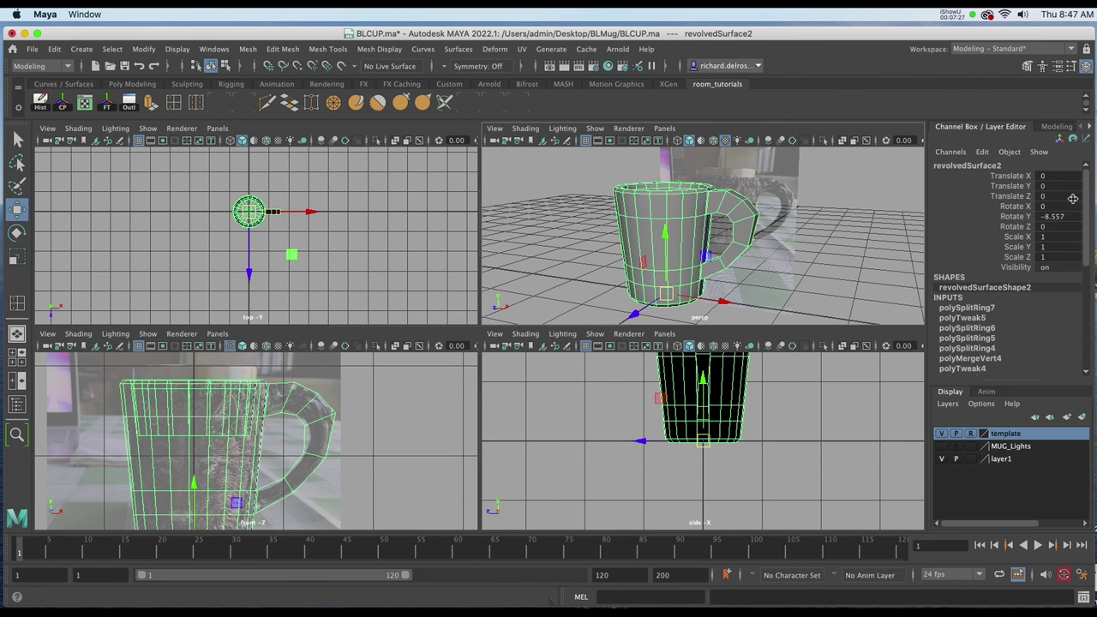
pyautogui.click(942, 433)
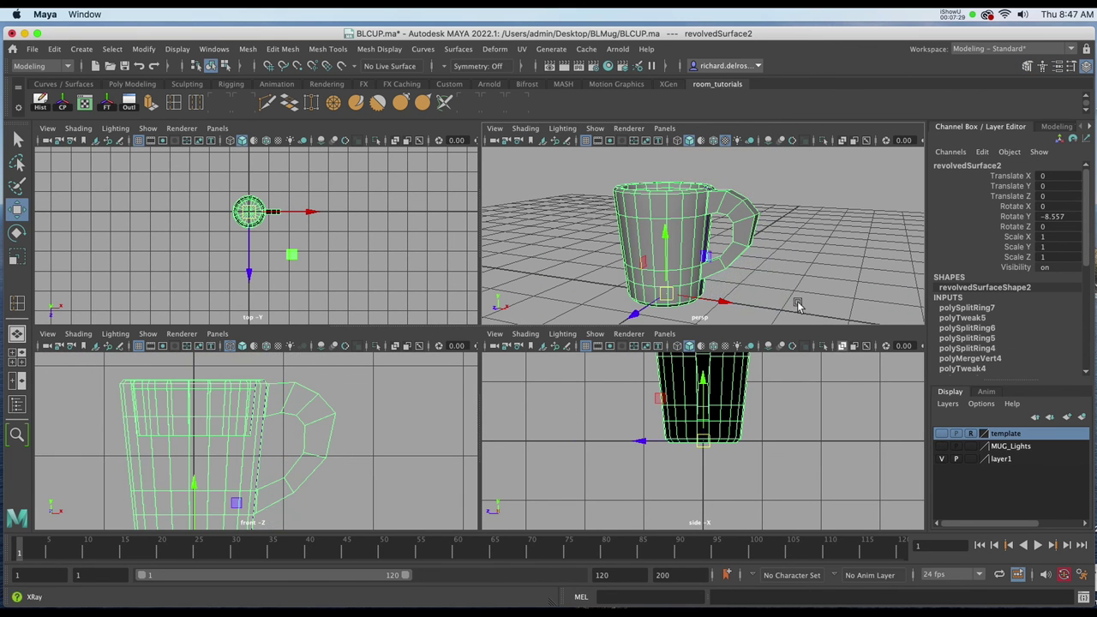
pyautogui.press('space')
pyautogui.keyDown('alt'); pyautogui.moveTo(501, 315); pyautogui.dragTo(625, 303); pyautogui.keyUp('alt')
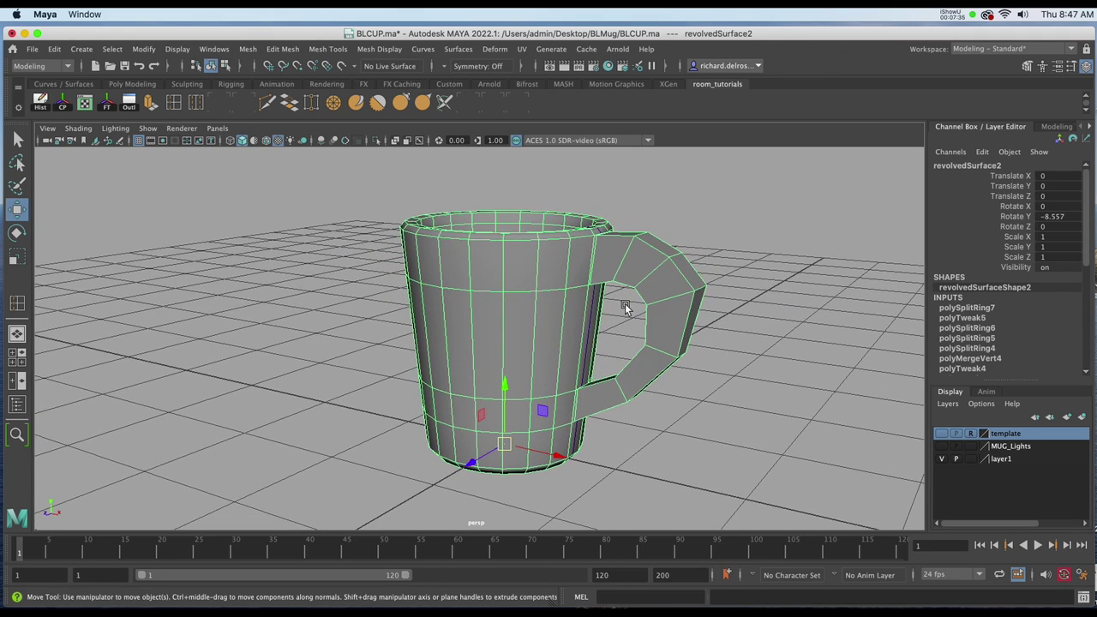